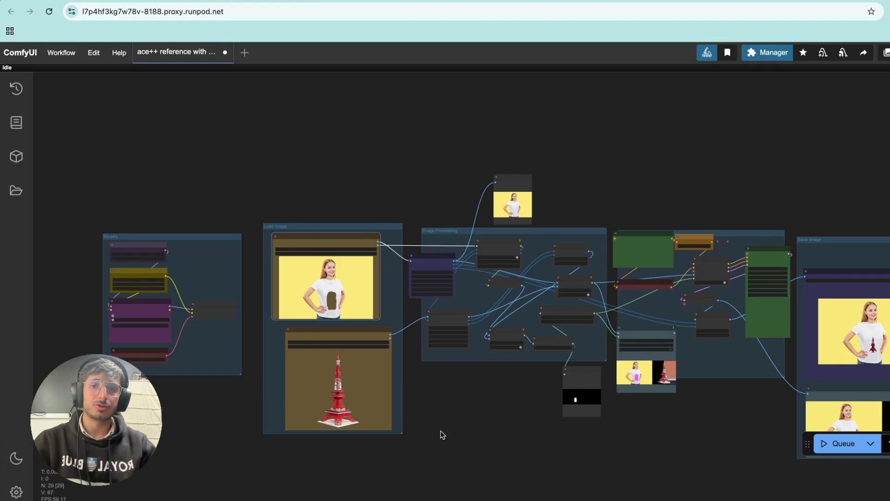
# Examine the target image and the reference image loaded in the Load Image group.
pyautogui.scroll(5, 364, 421)
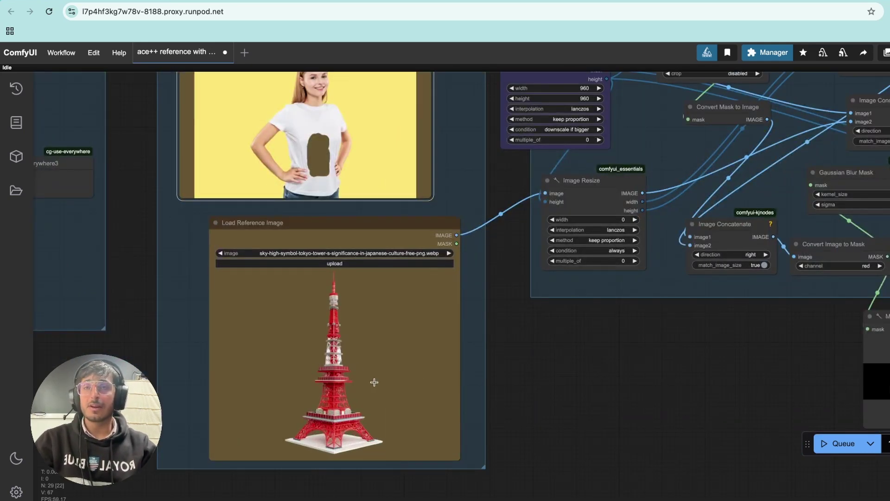
pyautogui.scroll(-5, 374, 382)
pyautogui.scroll(1, 339, 213)
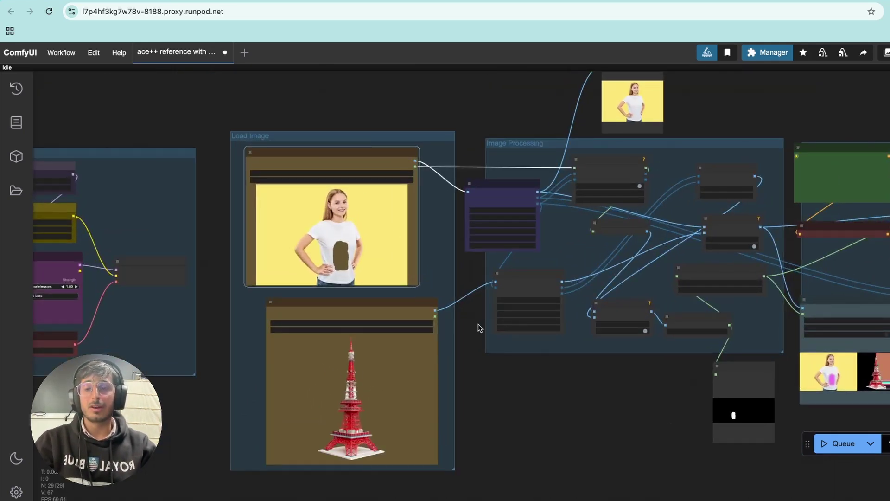
pyautogui.scroll(-6, 472, 337)
pyautogui.scroll(2, 857, 359)
# Examine the generated T-shirt image in the Save Image group and the overall layout of the workflow.
pyautogui.moveTo(857, 359); pyautogui.dragTo(643, 253)
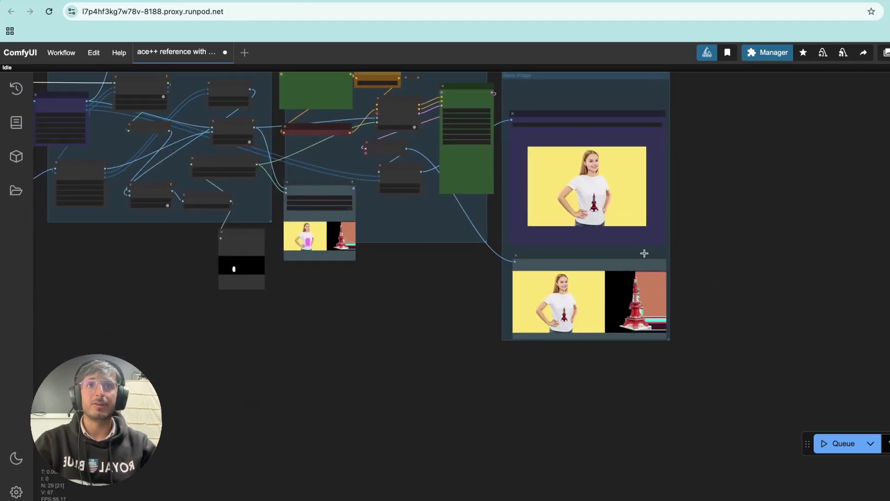
pyautogui.scroll(12, 607, 180)
pyautogui.scroll(3, 566, 199)
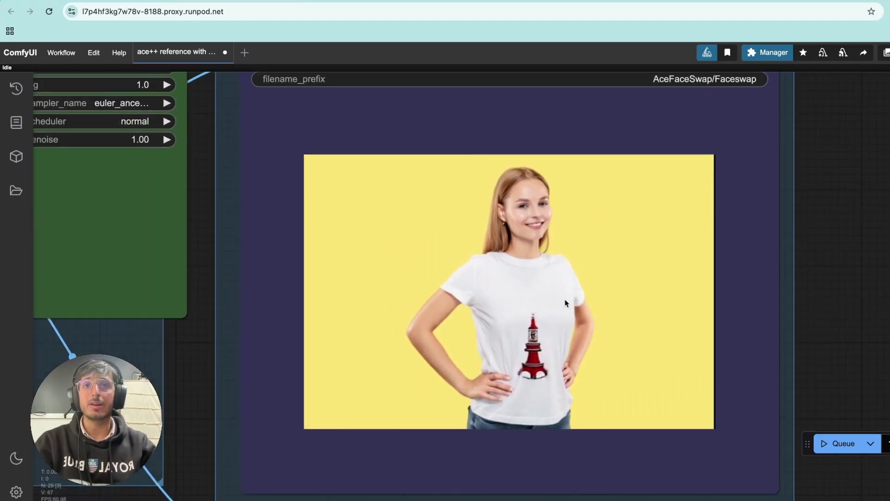
pyautogui.scroll(-6, 565, 303)
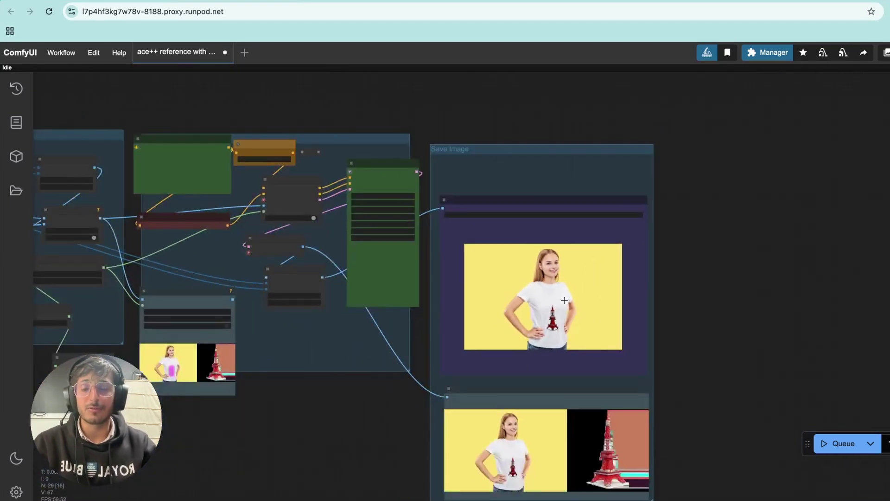
pyautogui.scroll(-8, 564, 300)
pyautogui.hscroll(-8, 483, 360)
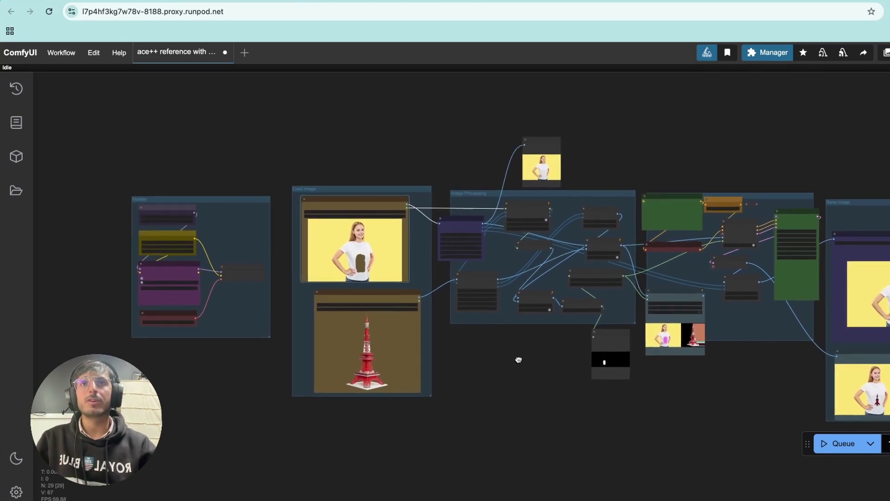
pyautogui.scroll(2, 518, 362)
pyautogui.scroll(1, 518, 363)
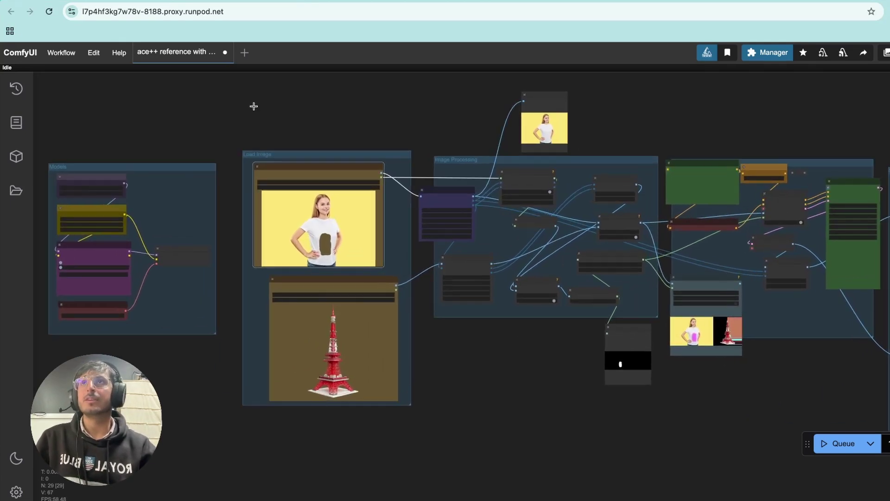
# Switch to the GitHub page of "ace++ reference with target.json" and look through the workflow file.
pyautogui.click(378, 1)
pyautogui.moveTo(52, 99)
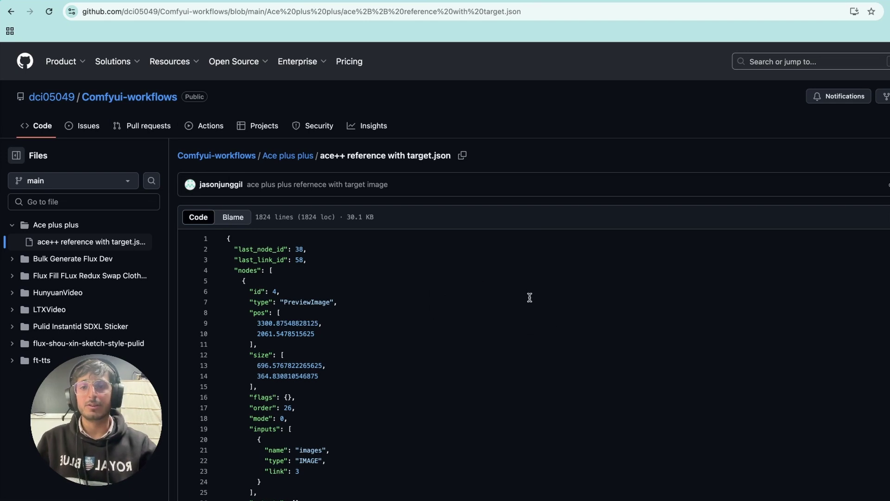
pyautogui.scroll(-3, 496, 251)
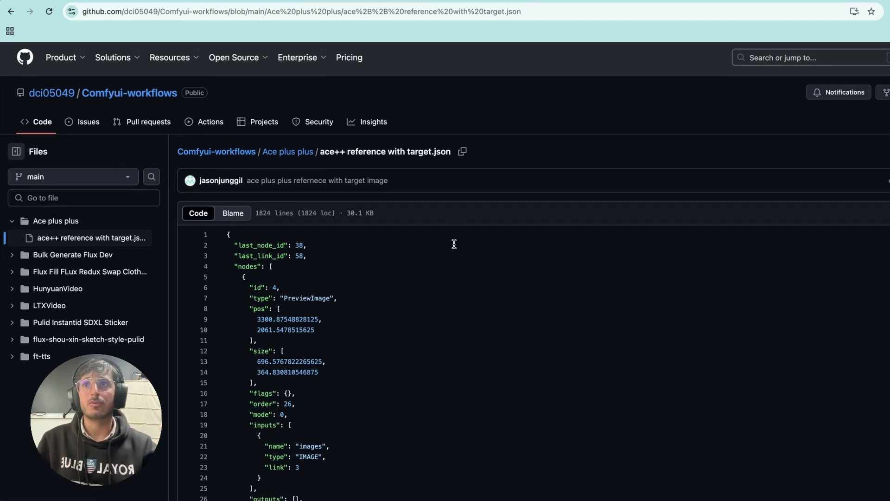
pyautogui.scroll(1, 453, 243)
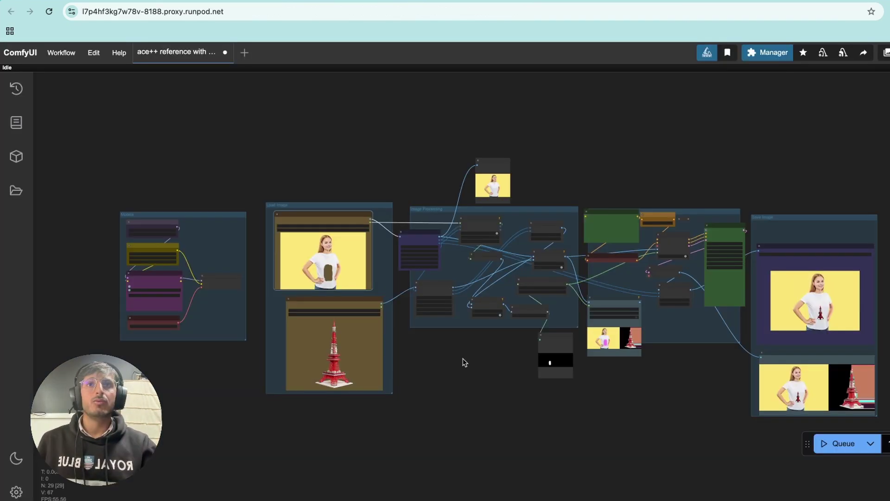
# Return to ComfyUI and examine the diffusion model, CLIP, LoRA and VAE loaders in the Models group.
pyautogui.moveTo(463, 361)
pyautogui.mouseDown()
pyautogui.moveTo(426, 370)
pyautogui.moveTo(480, 362)
pyautogui.moveTo(471, 365)
pyautogui.mouseUp()
pyautogui.scroll(2, 471, 364)
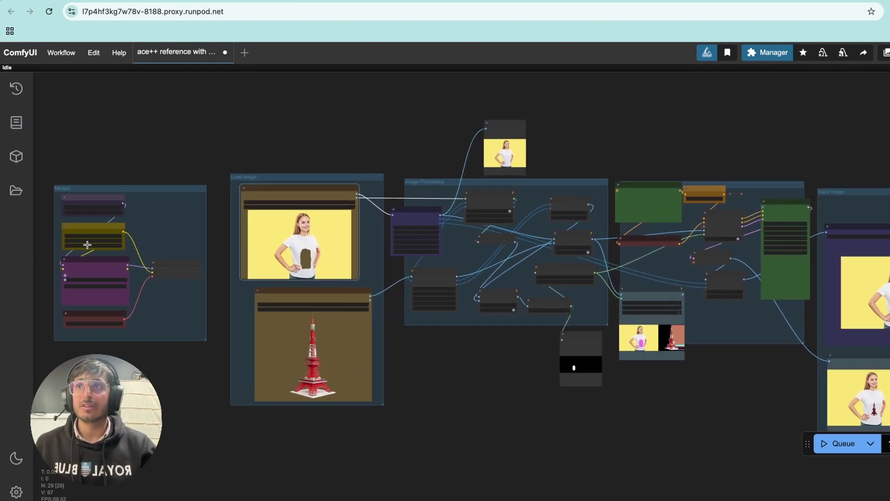
pyautogui.scroll(5, 87, 245)
pyautogui.scroll(1, 125, 274)
pyautogui.moveTo(124, 270); pyautogui.dragTo(283, 278)
pyautogui.scroll(1, 259, 306)
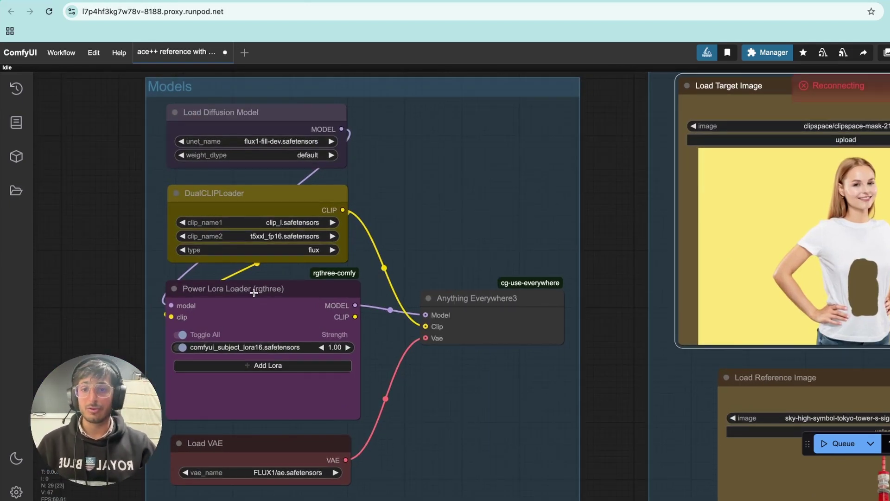
pyautogui.scroll(-4, 304, 302)
pyautogui.scroll(5, 395, 241)
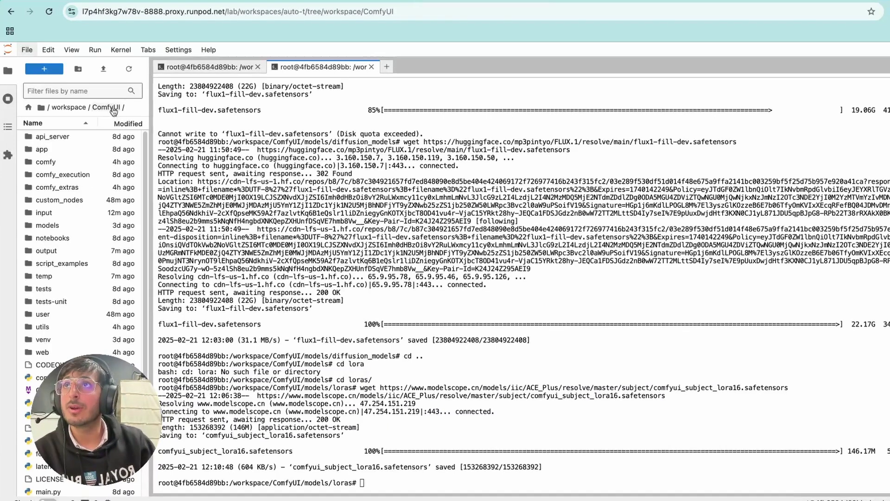
# Switch to JupyterLab and open the diffusion_models folder inside ComfyUI/models.
pyautogui.doubleClick(112, 109)
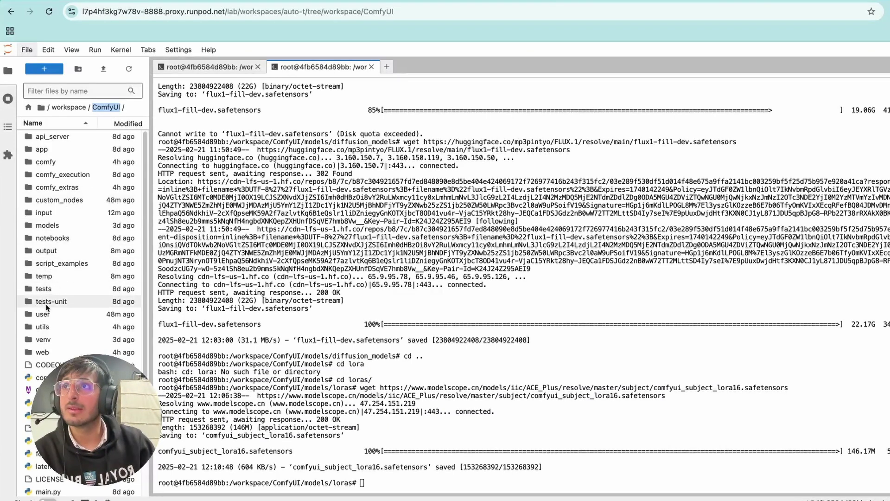
pyautogui.click(62, 226)
pyautogui.doubleClick(61, 226)
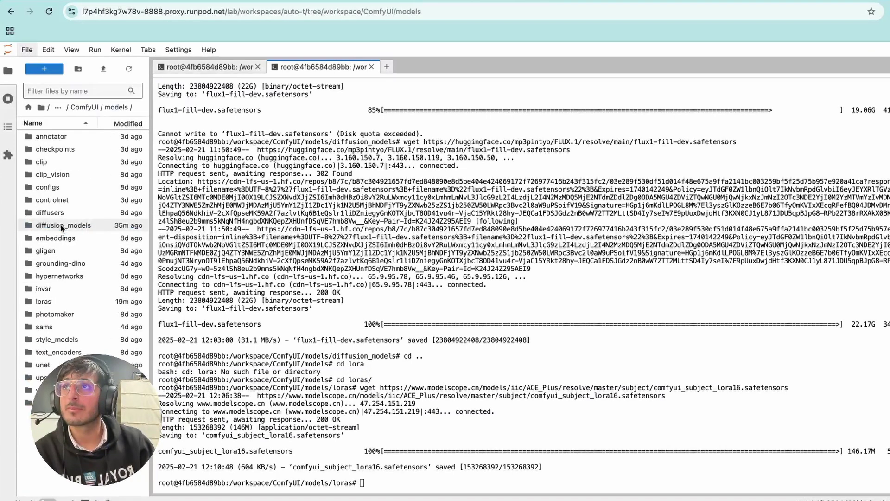
pyautogui.doubleClick(63, 226)
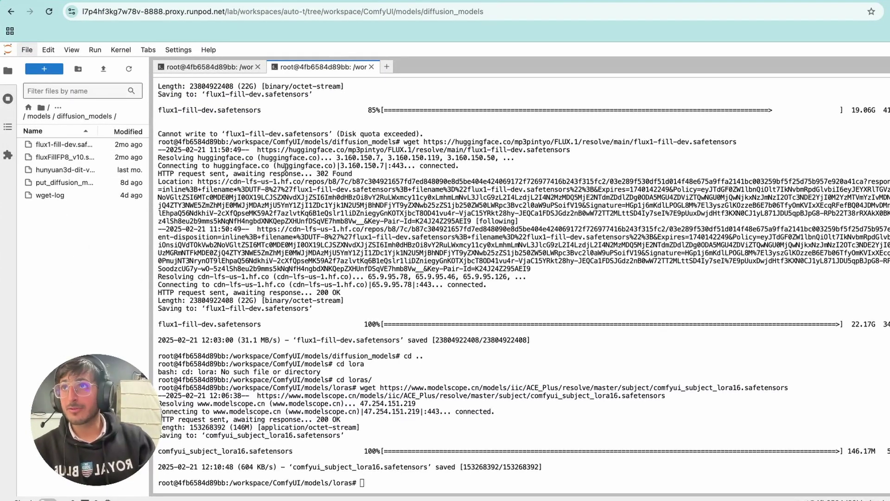
# Locate comfyui_subject_lora16.safetensors on the ModelScope ACE_Plus files page and open the matching models/loras folder in JupyterLab.
pyautogui.click(752, 1)
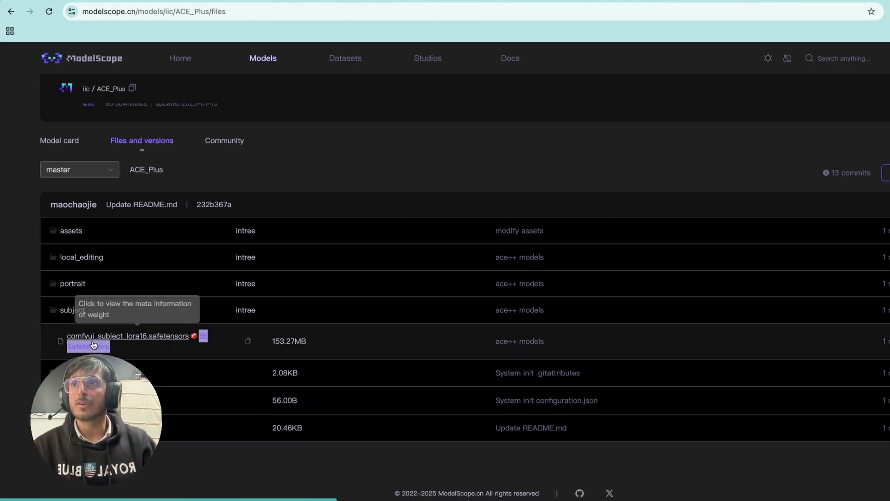
pyautogui.click(143, 341)
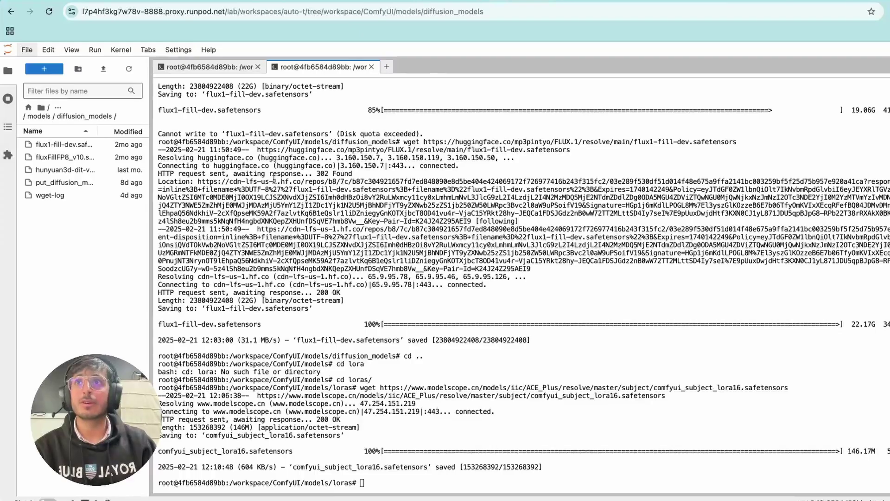
pyautogui.click(40, 116)
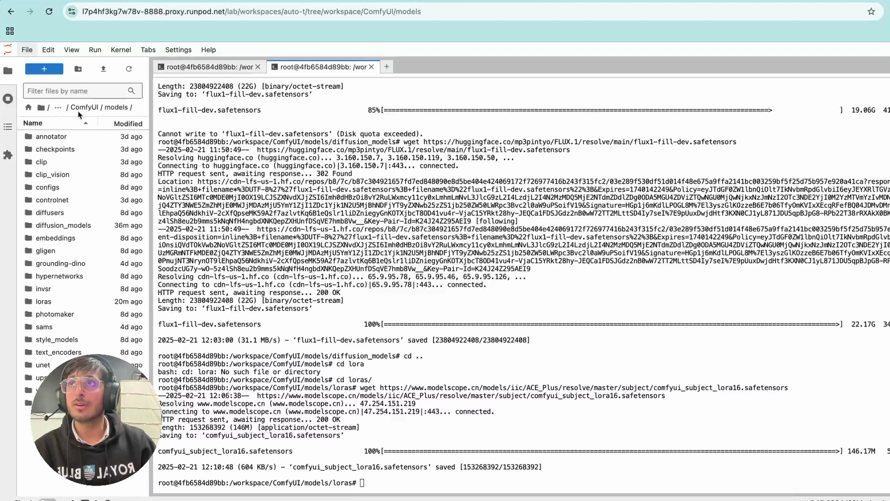
pyautogui.doubleClick(51, 302)
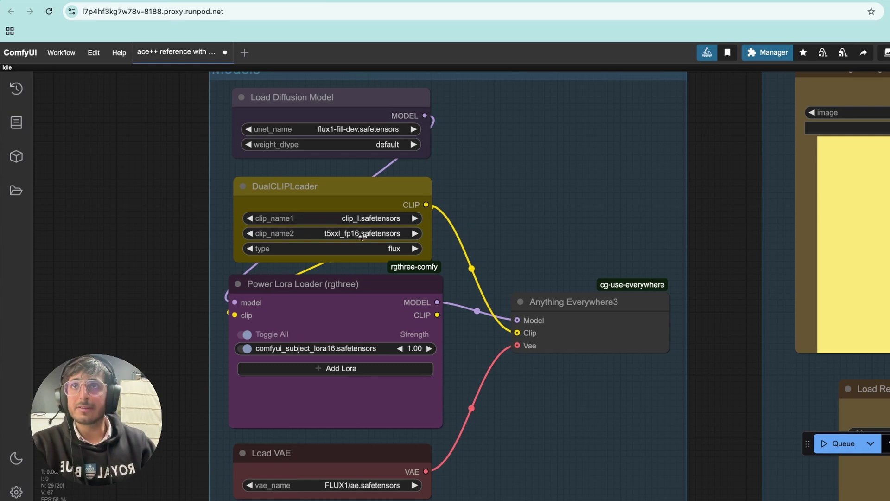
# Return to ComfyUI and check the clip_name2 file in DualCLIPLoader and the vae_name file in Load VAE.
pyautogui.click(360, 235)
pyautogui.scroll(-1, 477, 426)
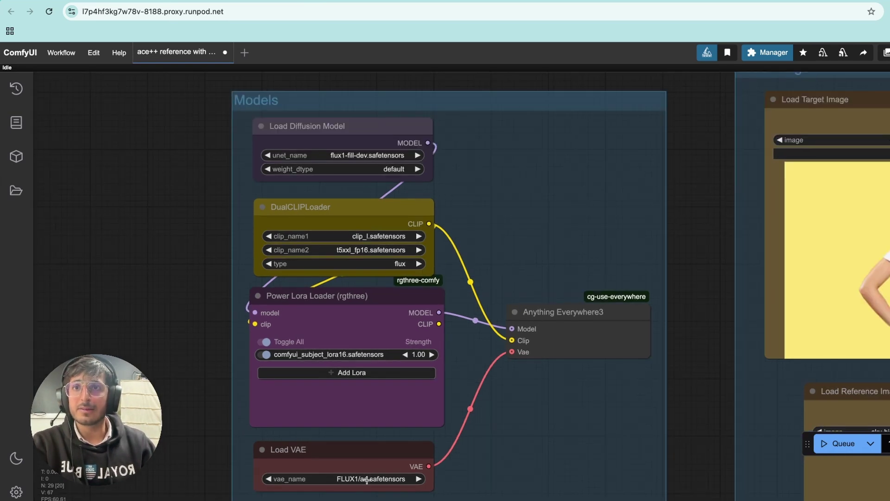
pyautogui.click(366, 479)
pyautogui.click(389, 482)
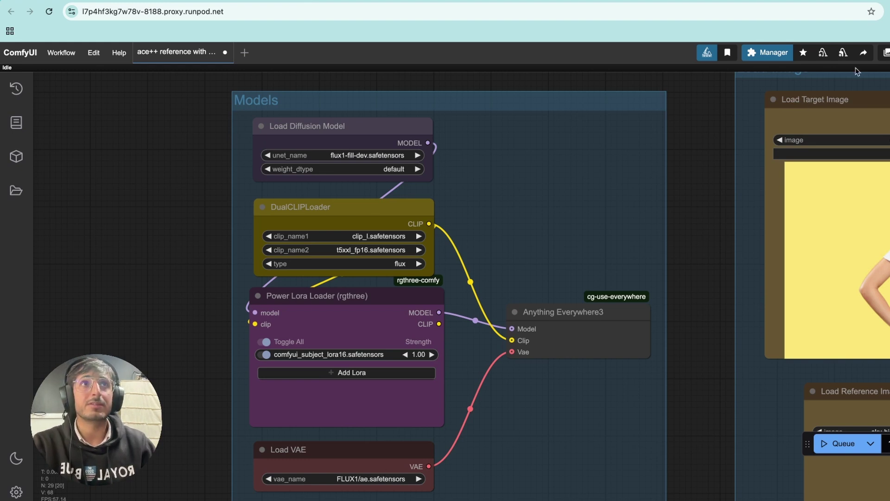
# Open the ComfyUI Manager's model list and search it for "ae.saf".
pyautogui.click(768, 58)
pyautogui.click(540, 393)
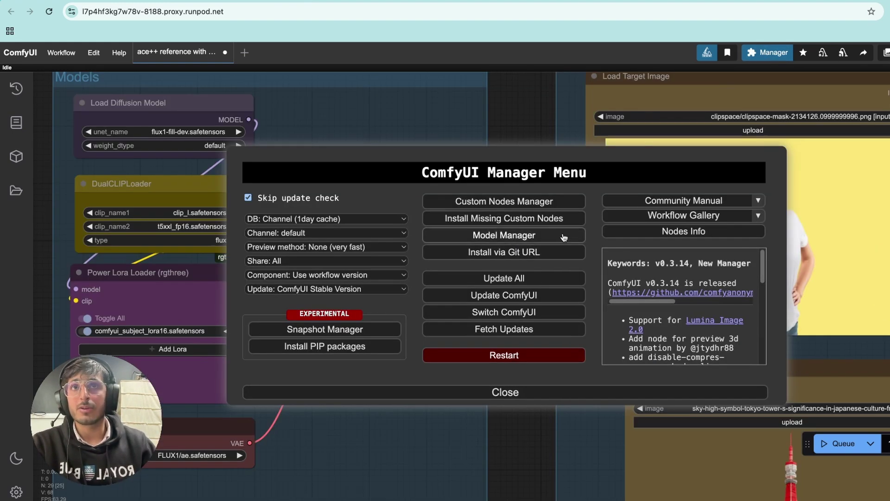
pyautogui.click(564, 236)
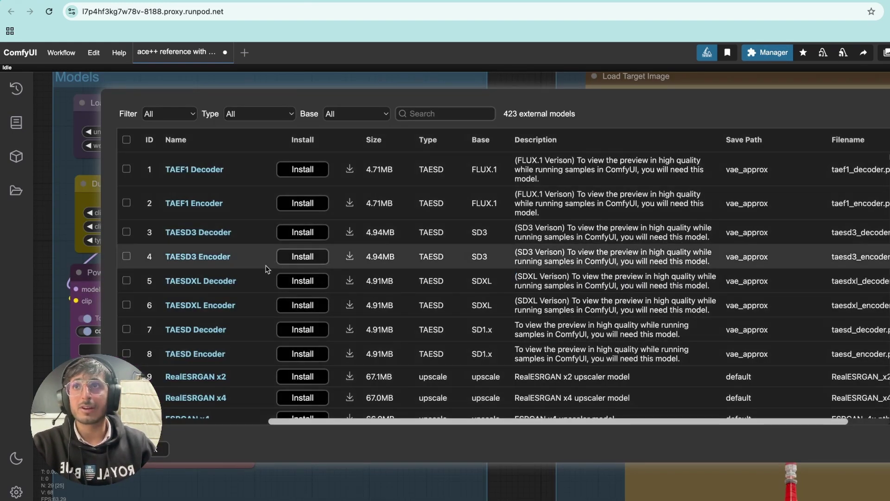
pyautogui.click(439, 114)
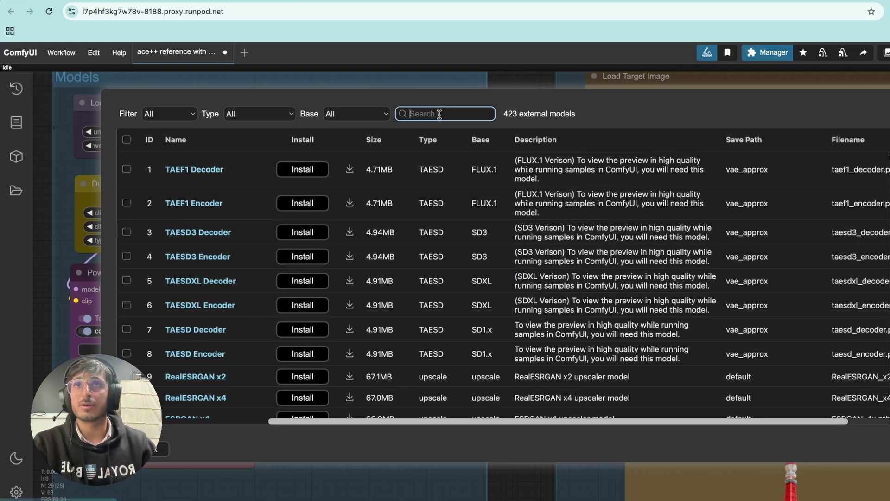
pyautogui.write('ae.saf')
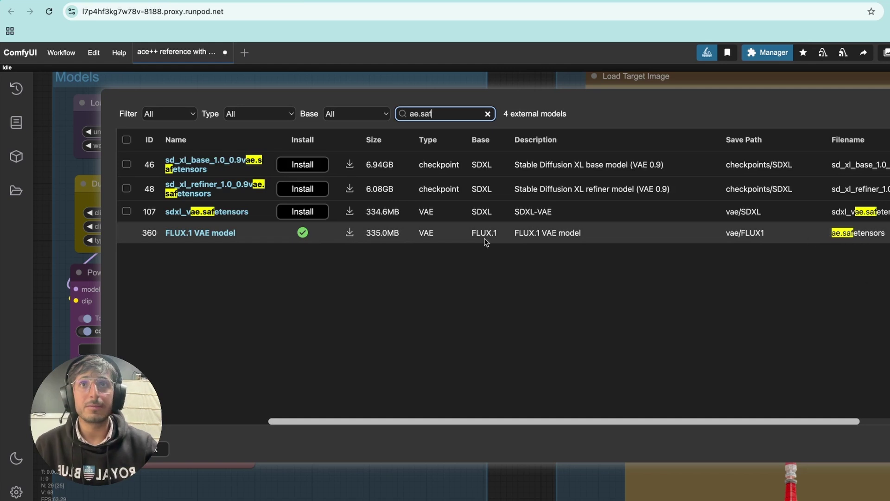
# Search the model list for "t5xxl_" instead, and close the model manager.
pyautogui.press('Escape')
pyautogui.click(525, 239)
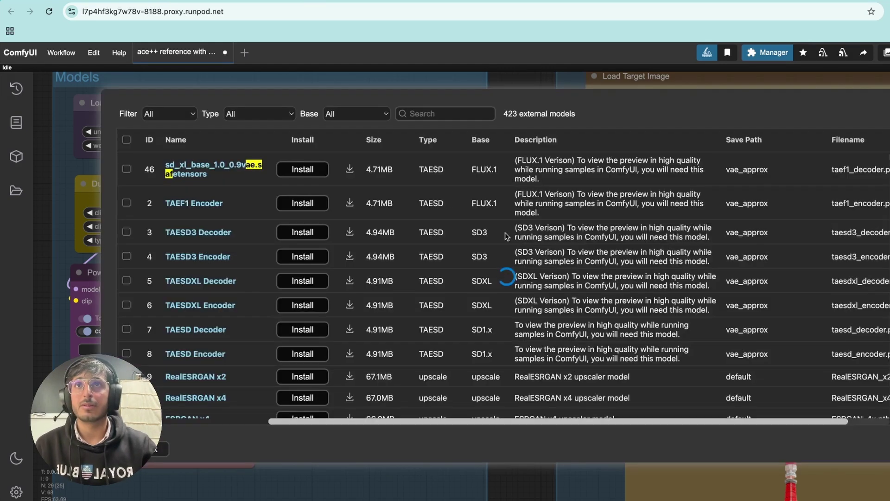
pyautogui.click(434, 112)
pyautogui.write('t5xxl_')
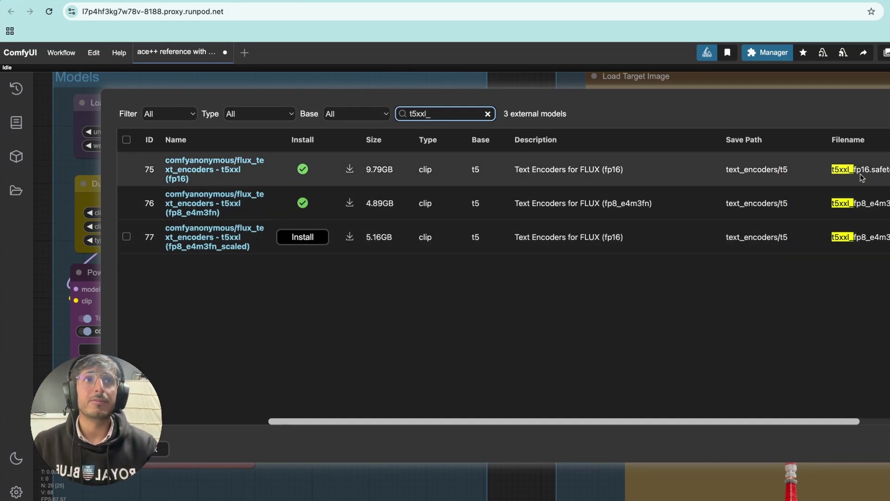
pyautogui.click(166, 448)
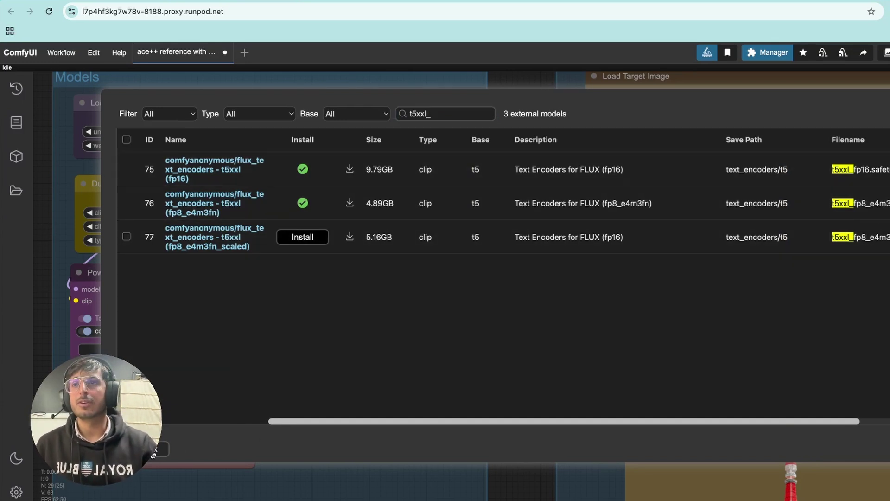
pyautogui.click(390, 395)
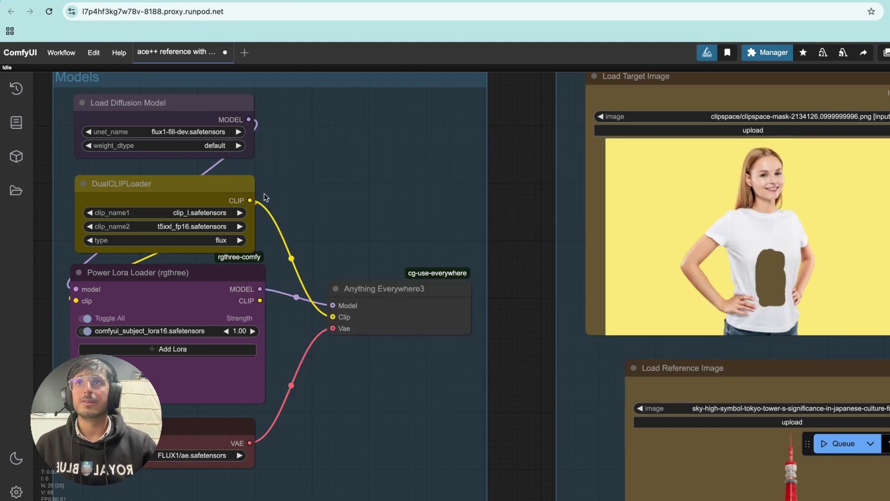
# Refresh the node definitions and set clip_name2 in DualCLIPLoader to t5xxl_fp16.safetensors.
pyautogui.click(95, 53)
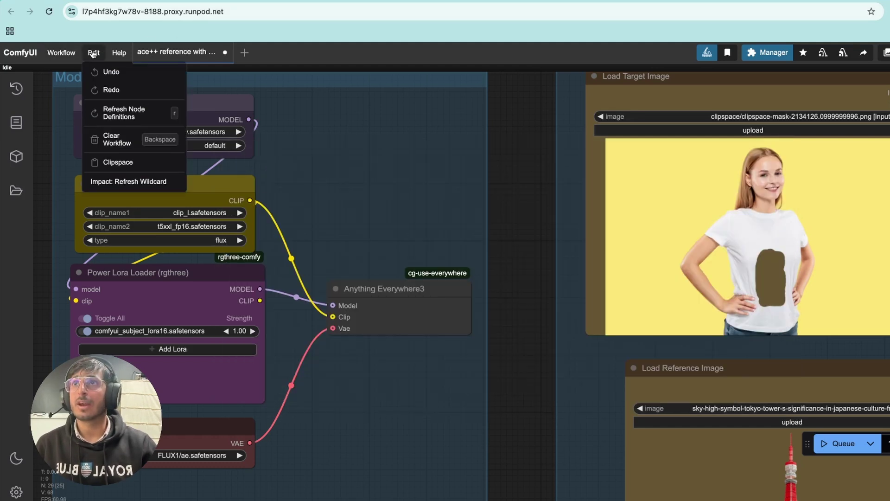
pyautogui.click(111, 114)
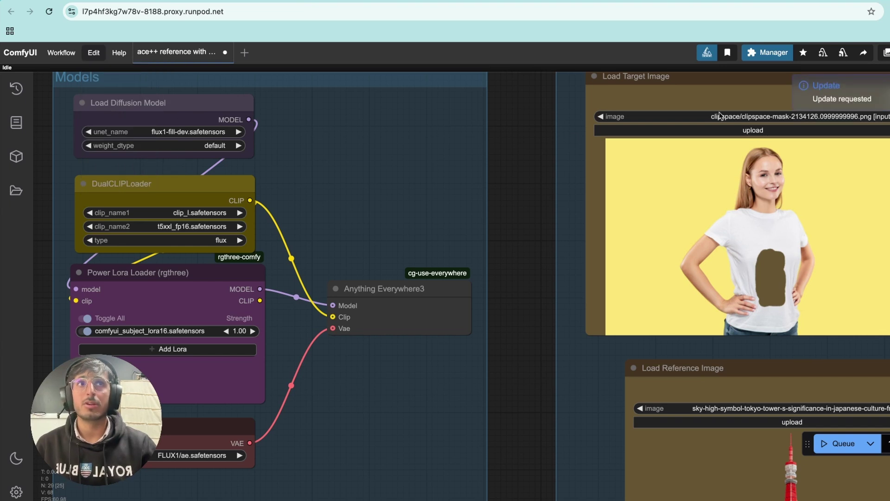
pyautogui.click(190, 227)
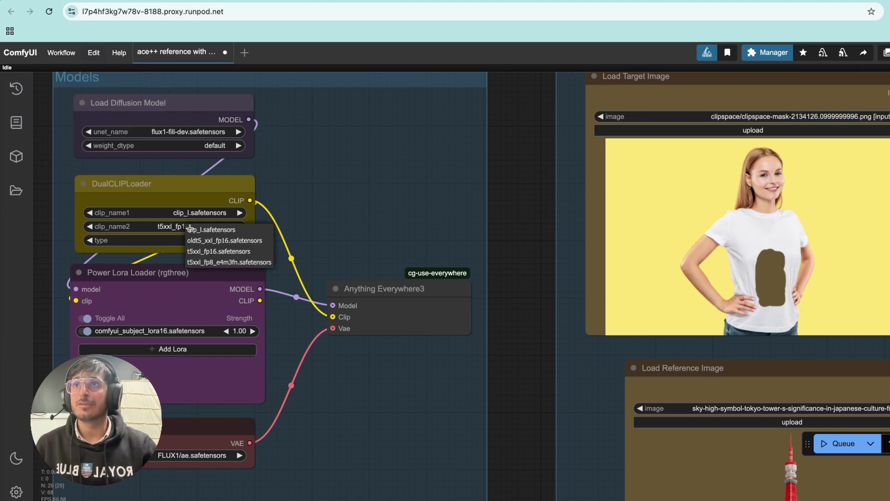
pyautogui.click(223, 251)
pyautogui.moveTo(375, 255); pyautogui.dragTo(434, 260)
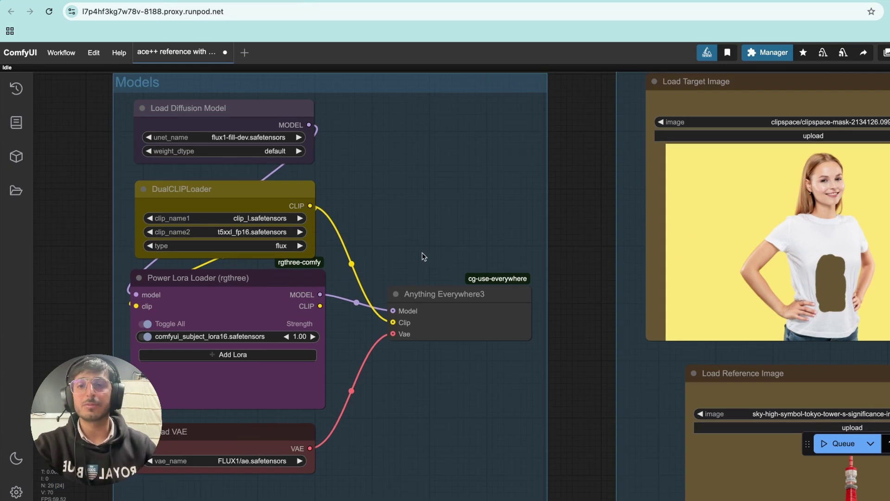
pyautogui.scroll(-5, 422, 256)
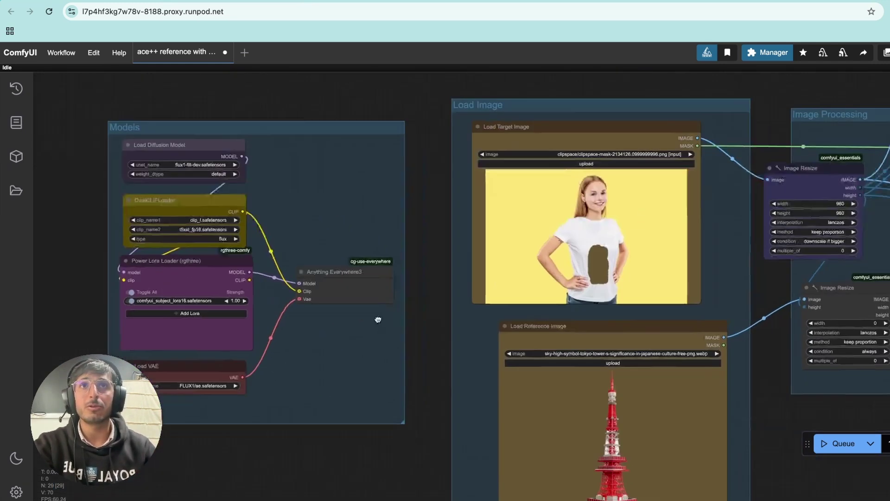
# Open the target image in the mask editor, paint a tall mask over the front of the T-shirt, and save it.
pyautogui.moveTo(378, 319); pyautogui.dragTo(288, 285)
pyautogui.scroll(-1, 315, 293)
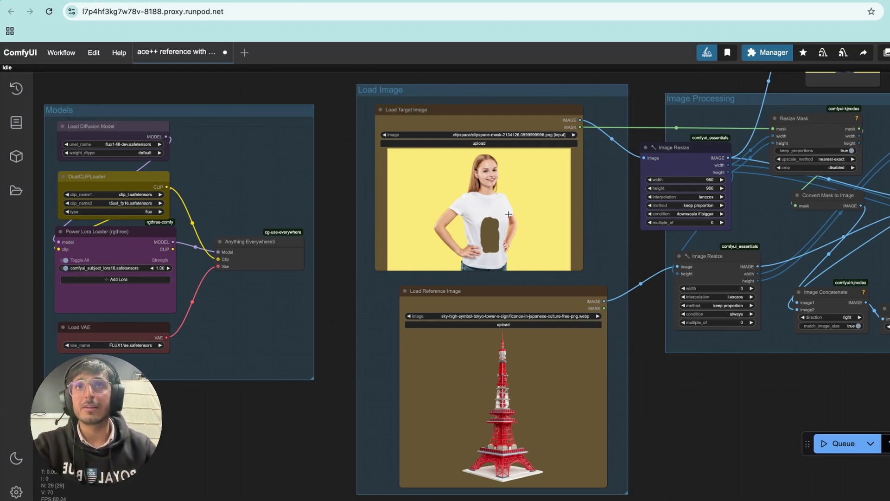
pyautogui.rightClick(452, 188)
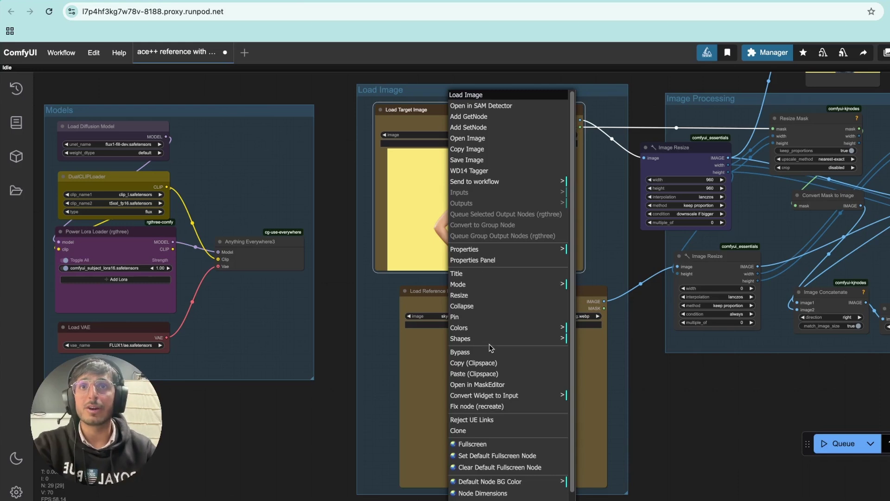
pyautogui.click(489, 389)
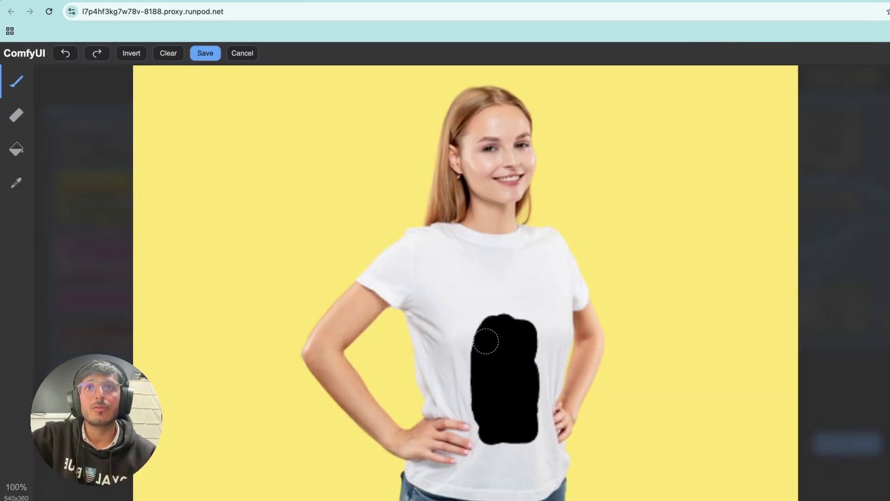
pyautogui.moveTo(485, 341)
pyautogui.mouseDown()
pyautogui.moveTo(490, 311)
pyautogui.moveTo(525, 314)
pyautogui.moveTo(526, 427)
pyautogui.mouseUp()
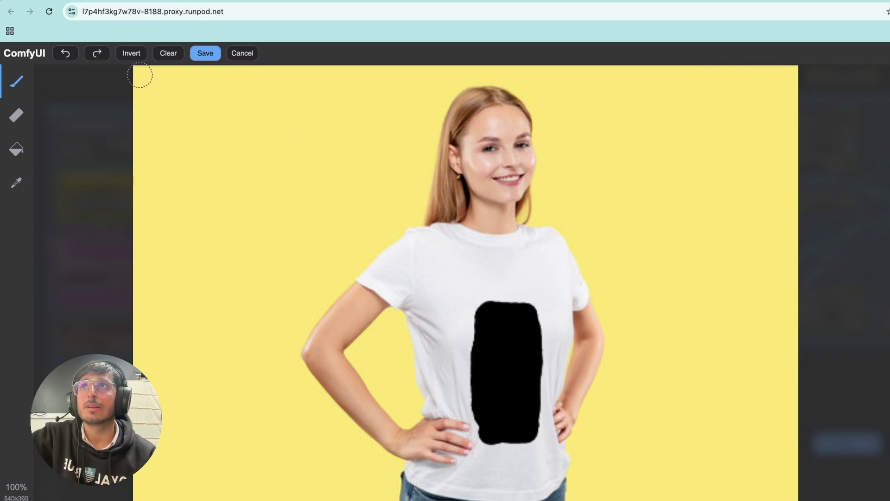
pyautogui.click(194, 55)
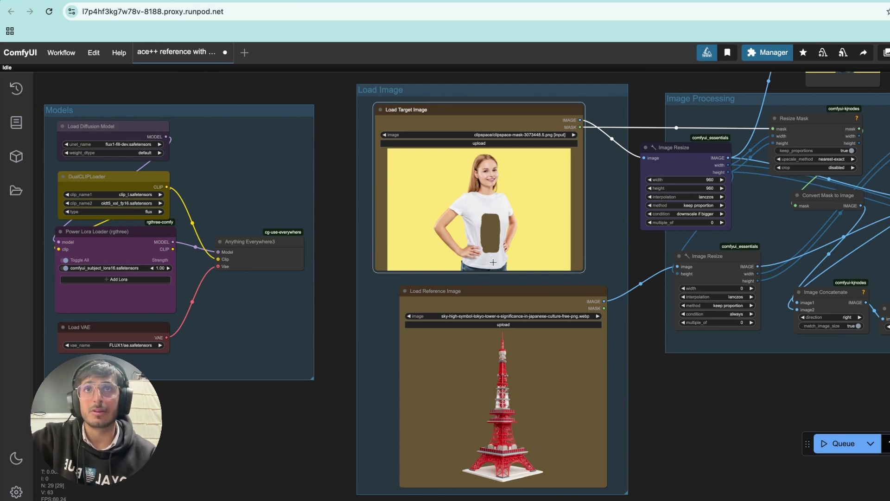
# Queue the workflow with the tower as reference and inspect the tower print on the generated T-shirt image.
pyautogui.click(835, 443)
pyautogui.scroll(-3, 471, 291)
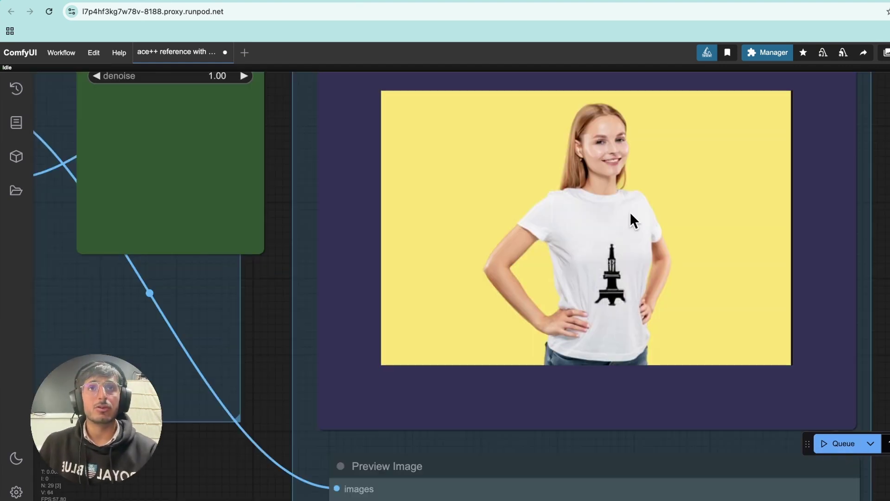
pyautogui.scroll(-8, 605, 278)
pyautogui.scroll(11, 583, 289)
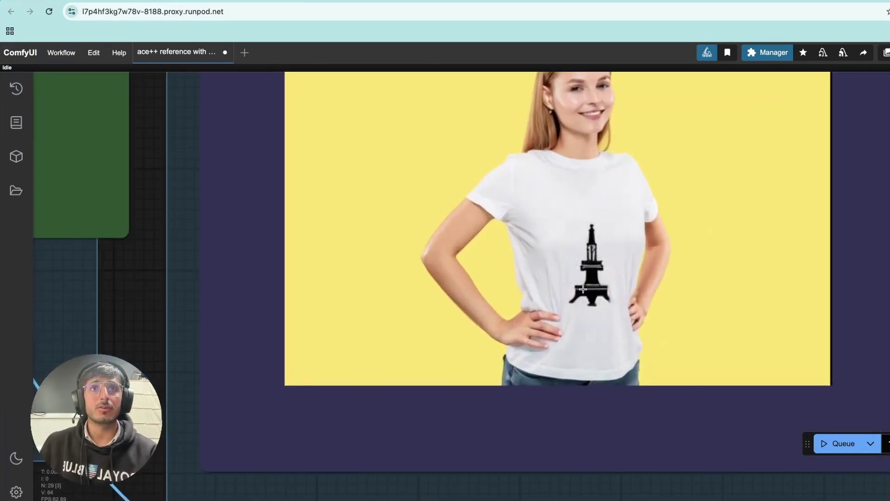
pyautogui.scroll(-10, 582, 289)
pyautogui.scroll(6, 506, 223)
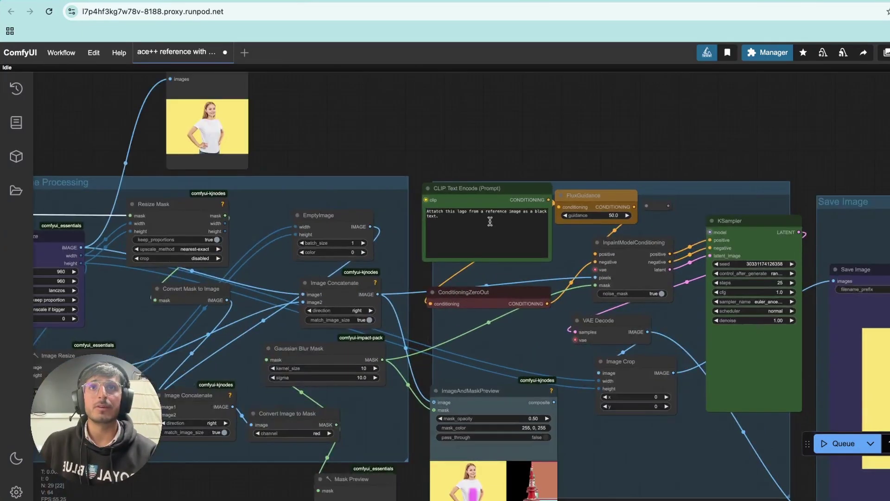
# Change the prompt to "Attatch this logo from a reference image in a realistic style and keep the colors as they are." and queue the workflow.
pyautogui.scroll(6, 489, 222)
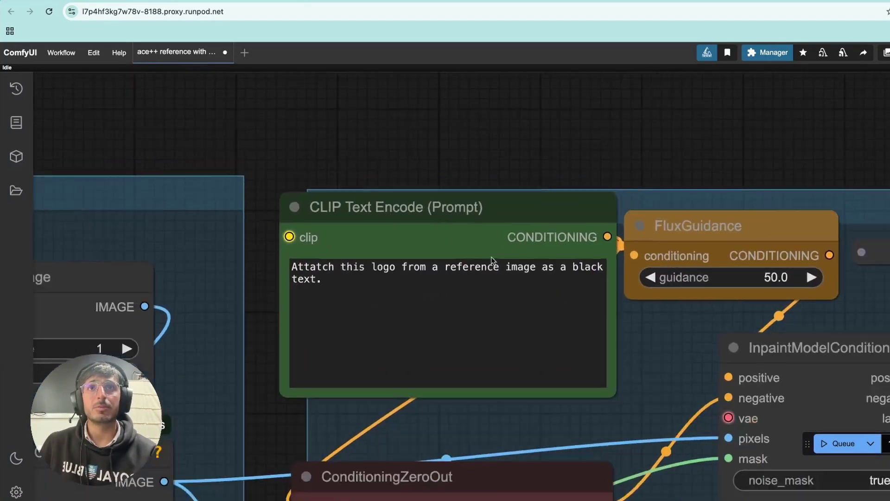
pyautogui.scroll(-2, 492, 261)
pyautogui.click(379, 286)
pyautogui.hotkey('ctrl', 'a')
pyautogui.write('Attatch this logo from a reference image in a realistic style and keep the colors as they are.')
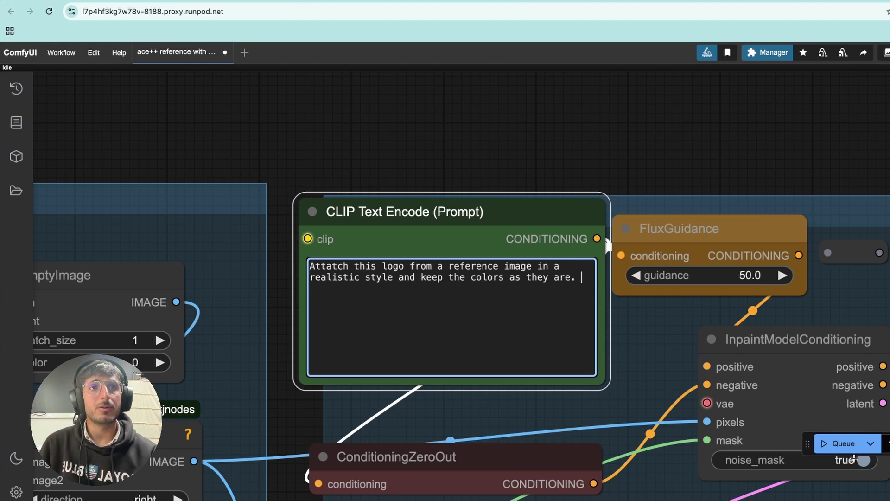
pyautogui.click(849, 444)
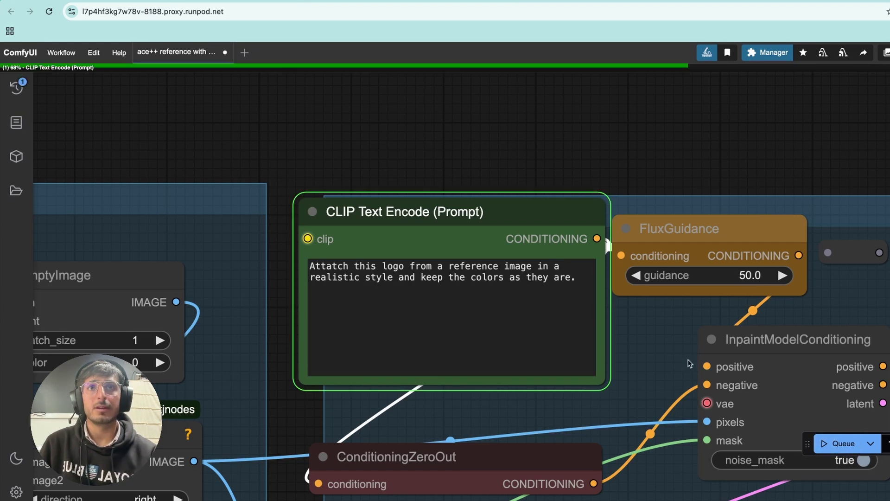
pyautogui.scroll(-5, 627, 356)
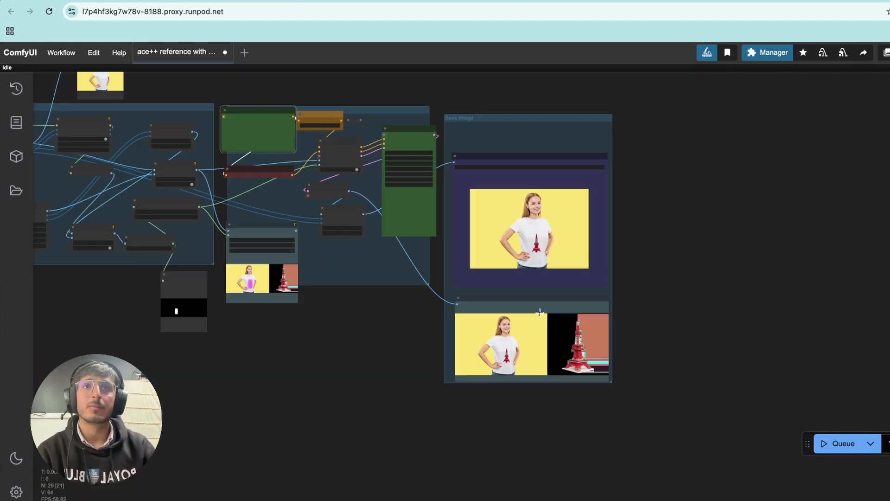
pyautogui.scroll(6, 539, 312)
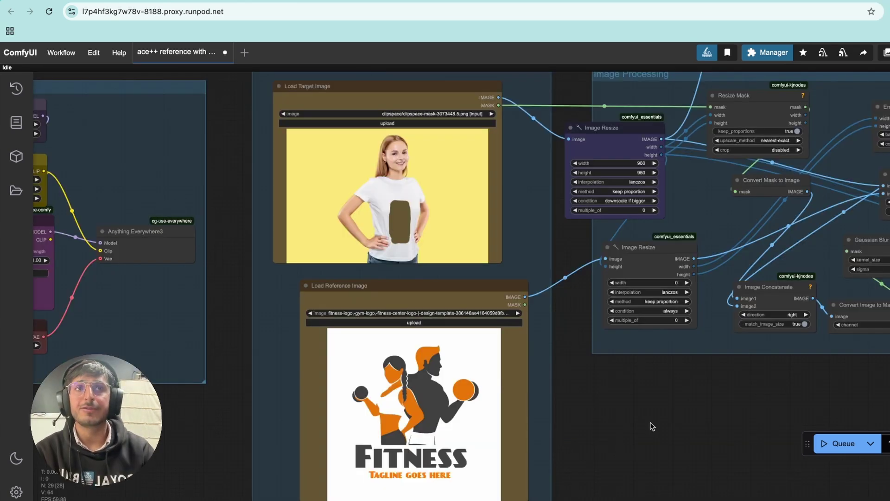
# Run the workflow with the fitness logo as the reference image and inspect the logo on the generated T-shirt.
pyautogui.scroll(-5, 653, 426)
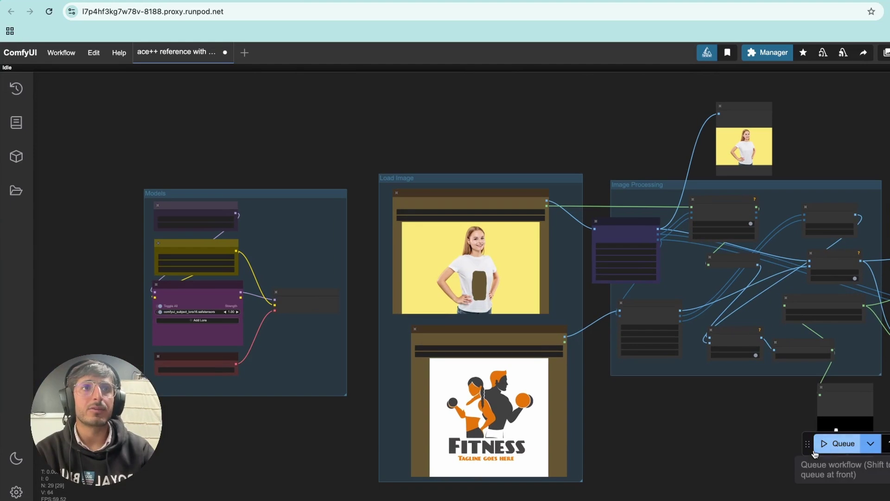
pyautogui.click(815, 452)
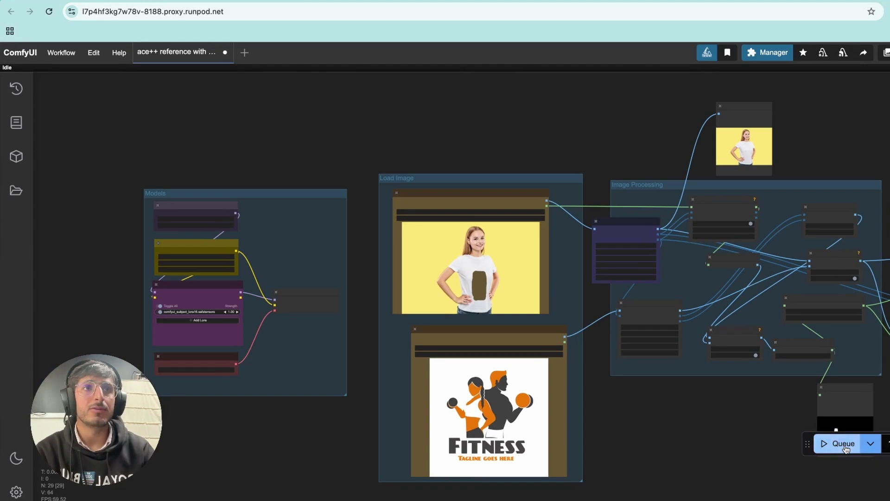
pyautogui.scroll(-1, 576, 407)
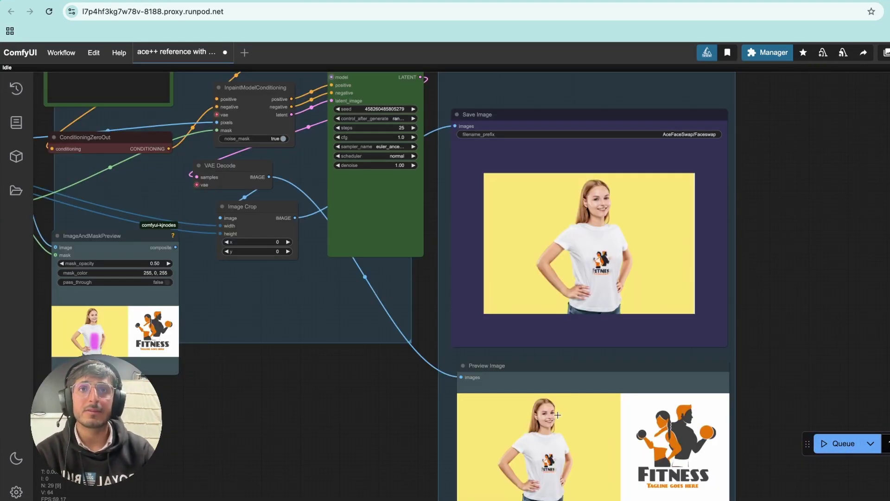
pyautogui.scroll(5, 558, 415)
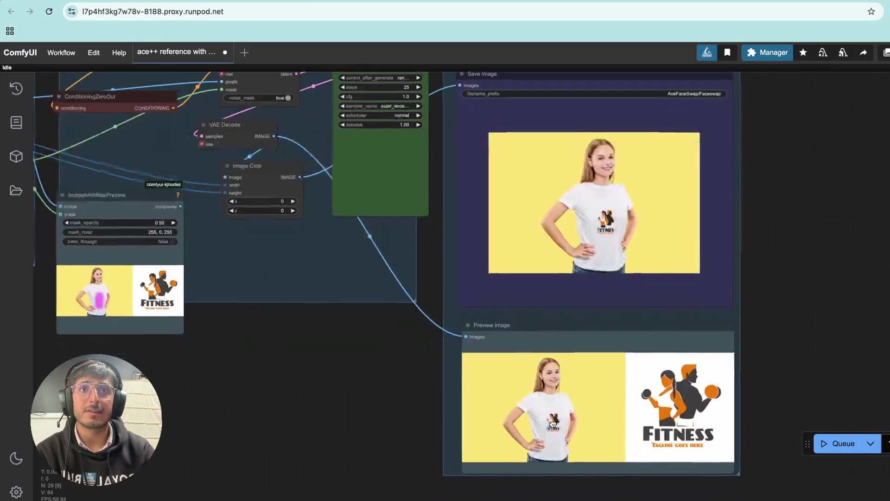
pyautogui.scroll(5, 515, 441)
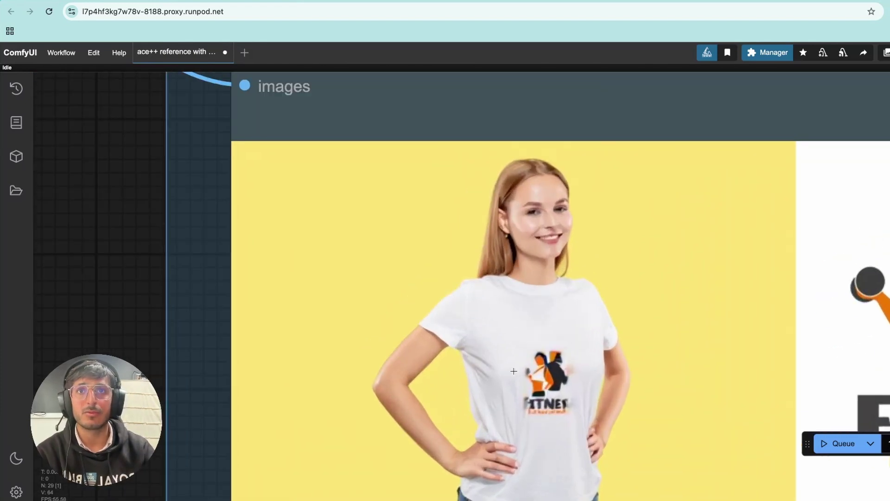
pyautogui.scroll(-10, 578, 352)
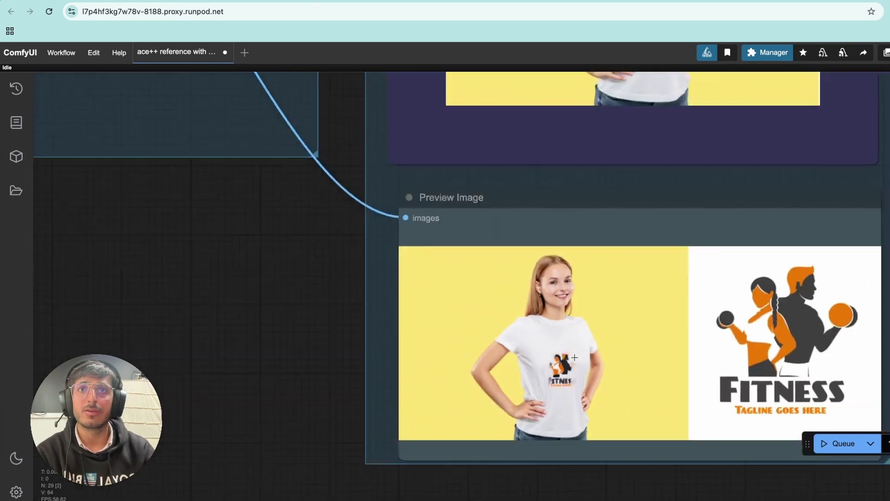
pyautogui.scroll(4, 308, 310)
# Widen the mask across the front of the T-shirt in the target image and queue the workflow again.
pyautogui.scroll(3, 308, 310)
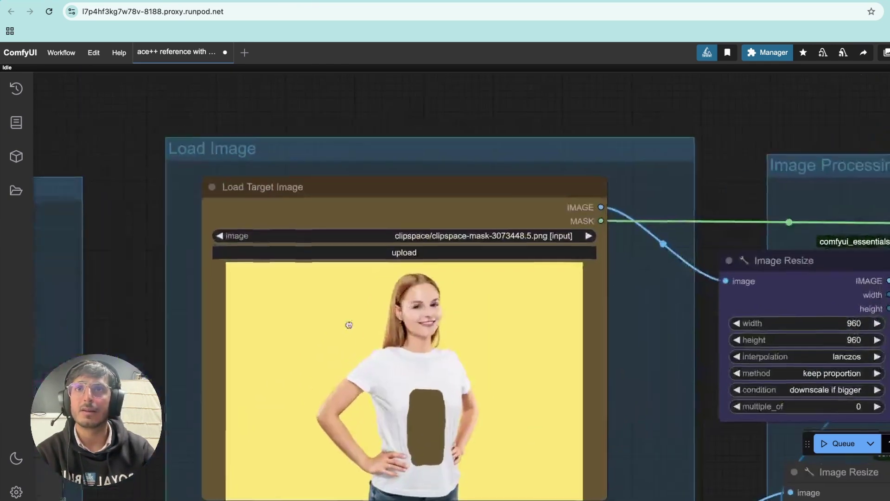
pyautogui.rightClick(385, 325)
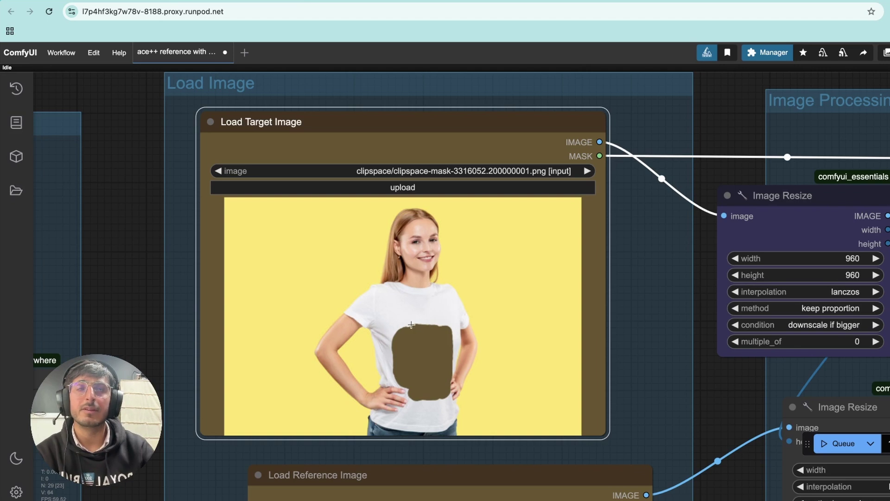
pyautogui.scroll(-10, 412, 325)
pyautogui.click(831, 443)
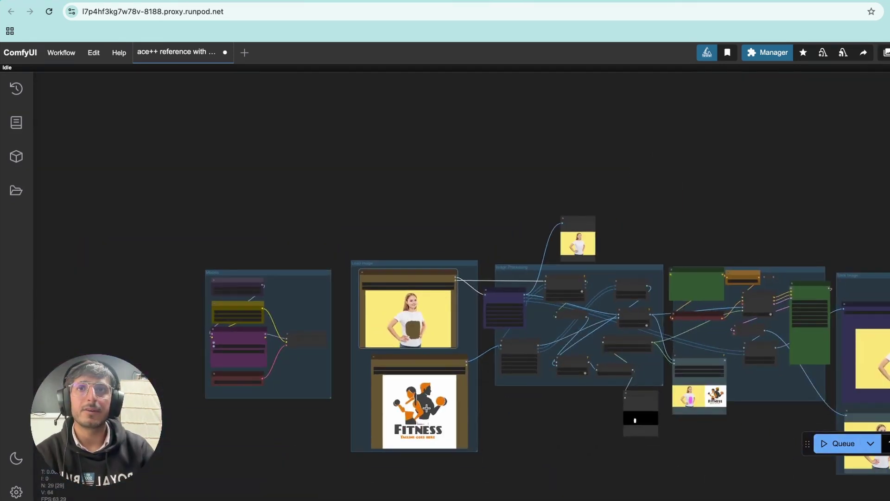
# Examine the regenerated image in the Save Image group, checking the fitness logo's size, lettering and colors on the T-shirt.
pyautogui.scroll(5, 637, 397)
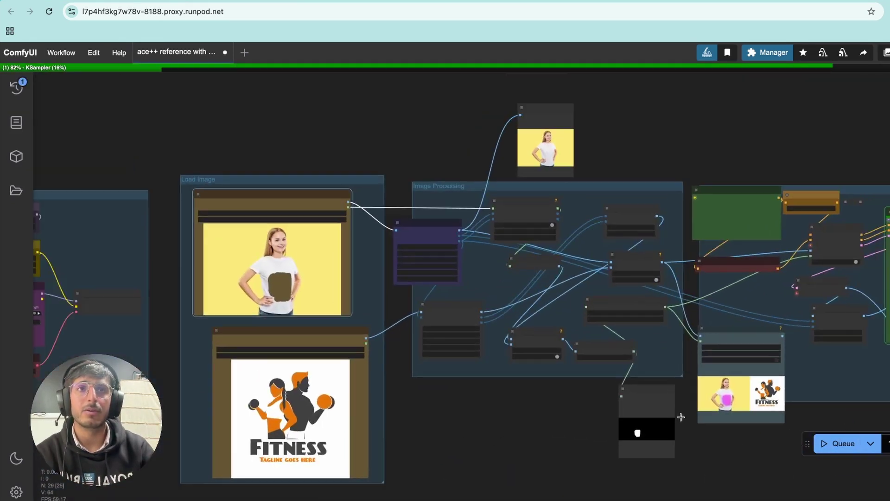
pyautogui.scroll(-3, 754, 456)
pyautogui.moveTo(753, 457); pyautogui.dragTo(264, 406)
pyautogui.scroll(1, 335, 391)
pyautogui.scroll(10, 528, 315)
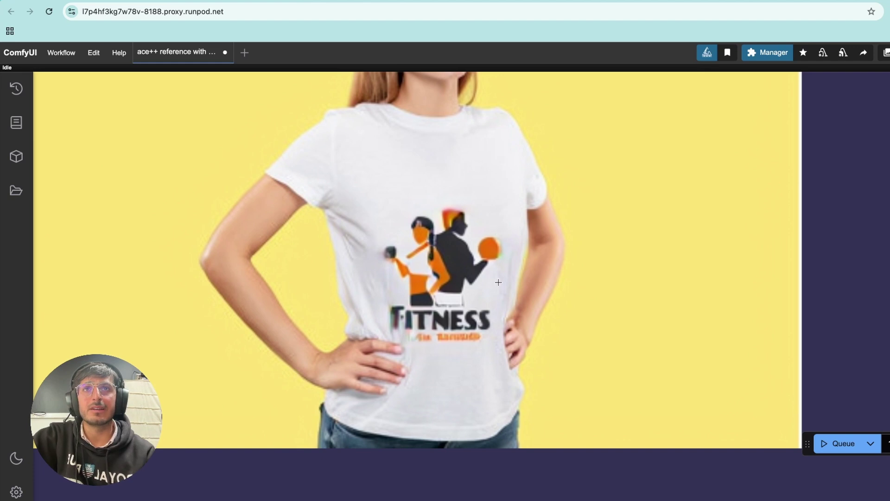
pyautogui.scroll(-8, 495, 335)
pyautogui.scroll(2, 487, 333)
pyautogui.scroll(-3, 479, 330)
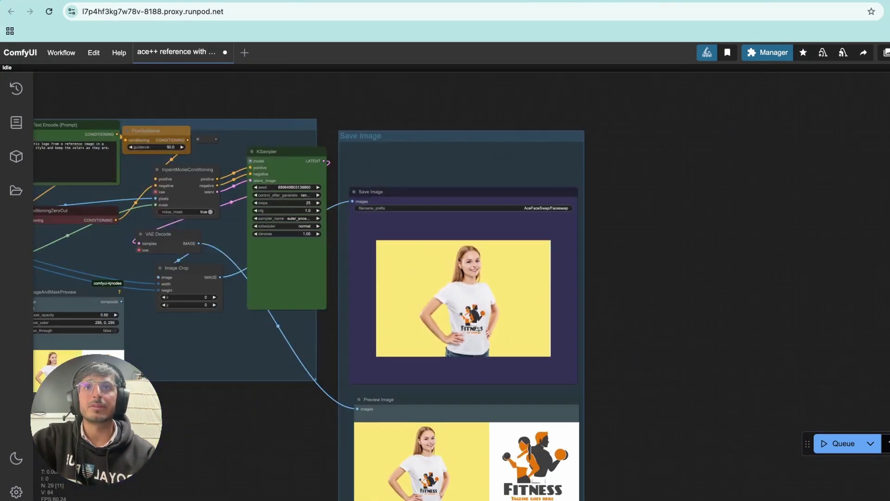
pyautogui.scroll(-2, 478, 330)
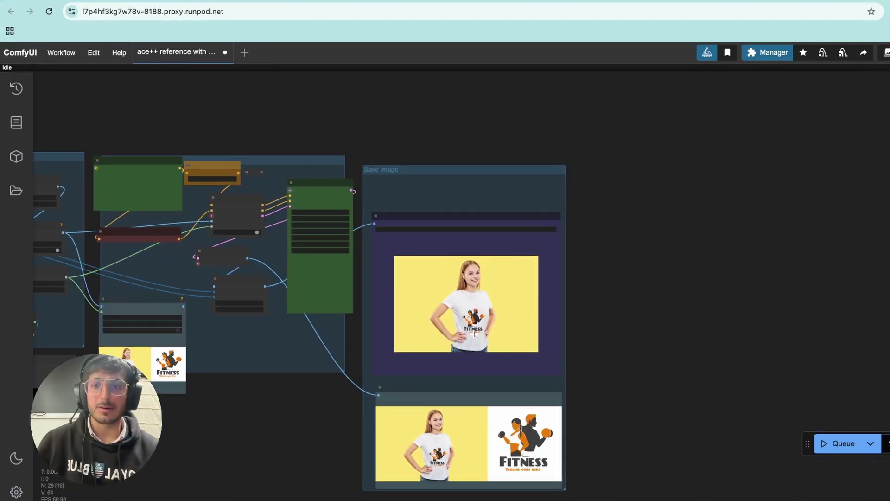
pyautogui.scroll(-4, 473, 333)
pyautogui.moveTo(312, 332); pyautogui.dragTo(641, 333)
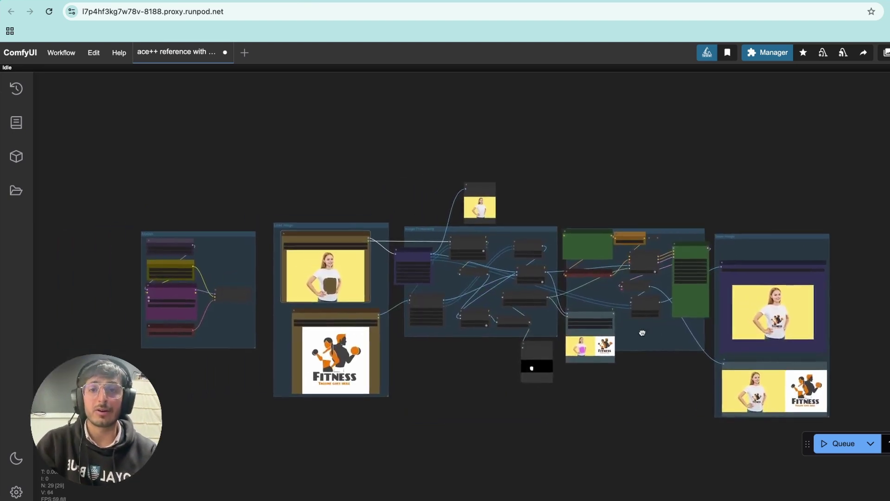
# Load the living room photo as the target image and football-157930_1280.webp as the reference image.
pyautogui.scroll(5, 308, 347)
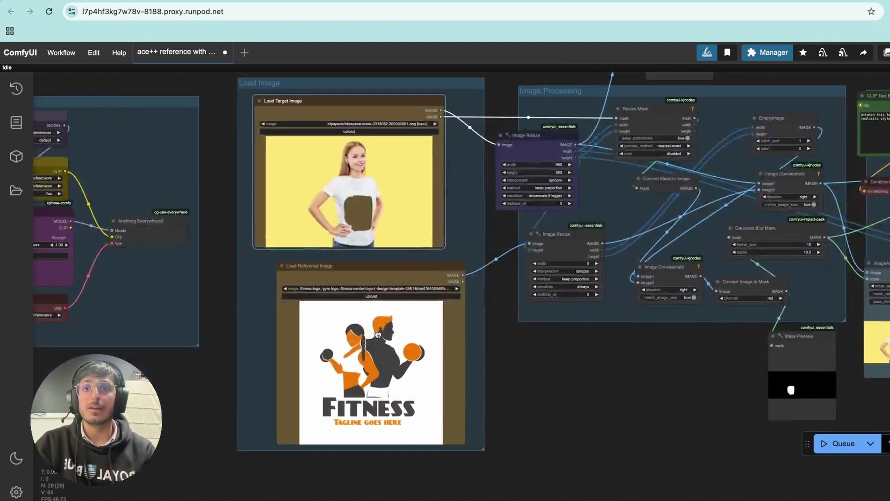
pyautogui.scroll(1, 378, 334)
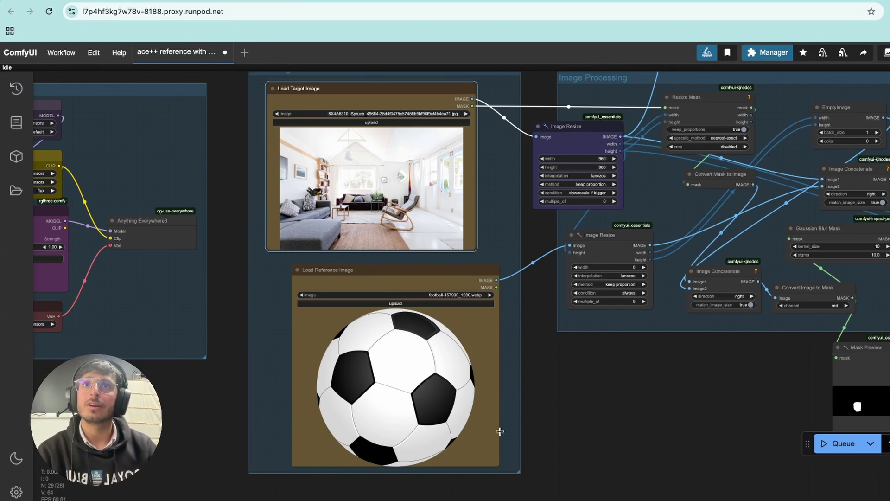
pyautogui.scroll(4, 421, 391)
pyautogui.scroll(-4, 431, 374)
pyautogui.scroll(3, 397, 159)
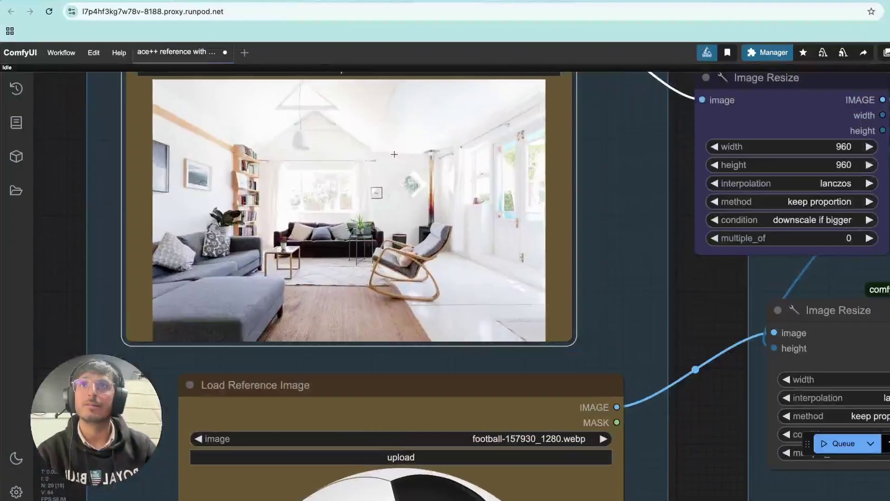
# Mask a round area on the floor in front of the rocking chair in the living room photo and save the mask.
pyautogui.scroll(-2, 402, 266)
pyautogui.rightClick(429, 229)
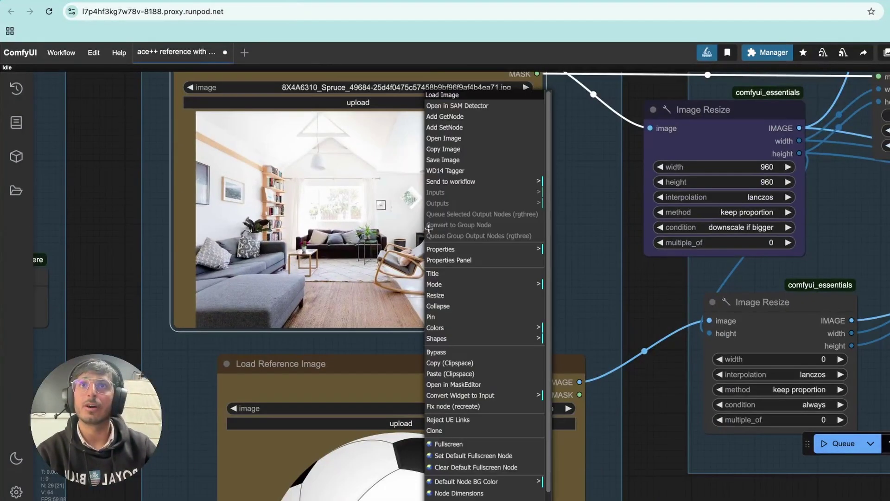
pyautogui.click(460, 385)
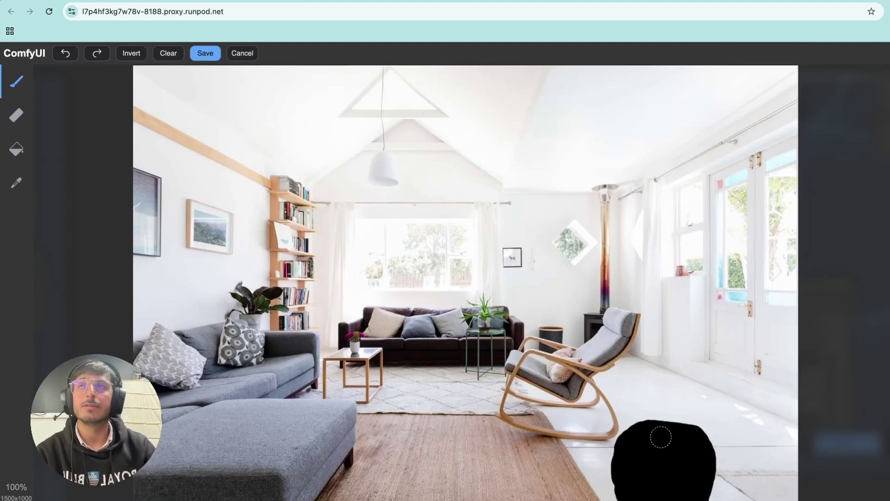
pyautogui.click(199, 56)
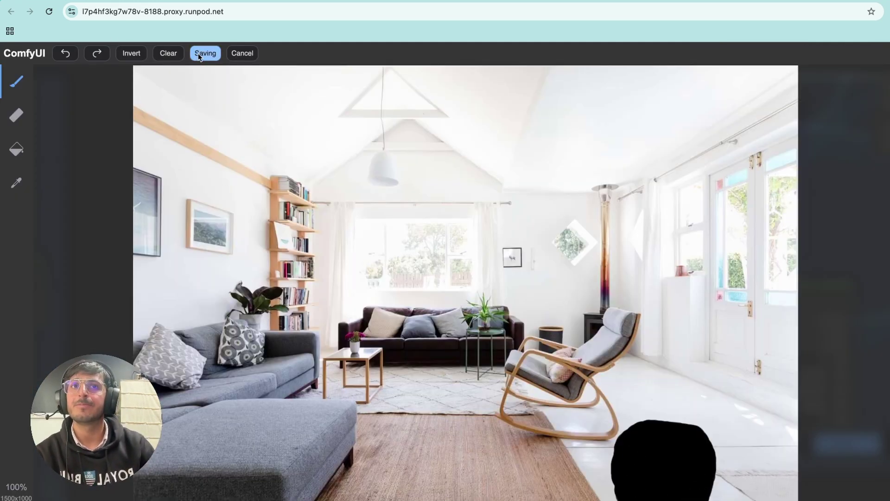
# Queue the workflow to generate the football in the masked area of the living room.
pyautogui.scroll(-5, 353, 248)
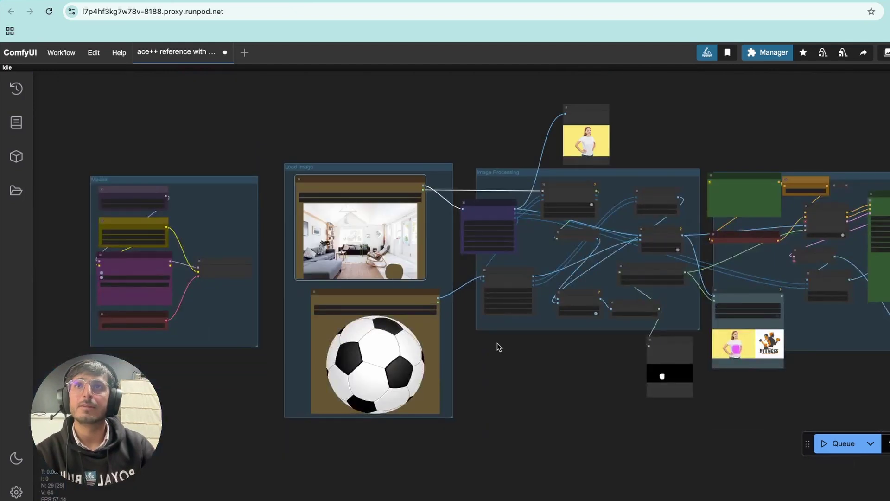
pyautogui.scroll(3, 499, 347)
pyautogui.click(837, 443)
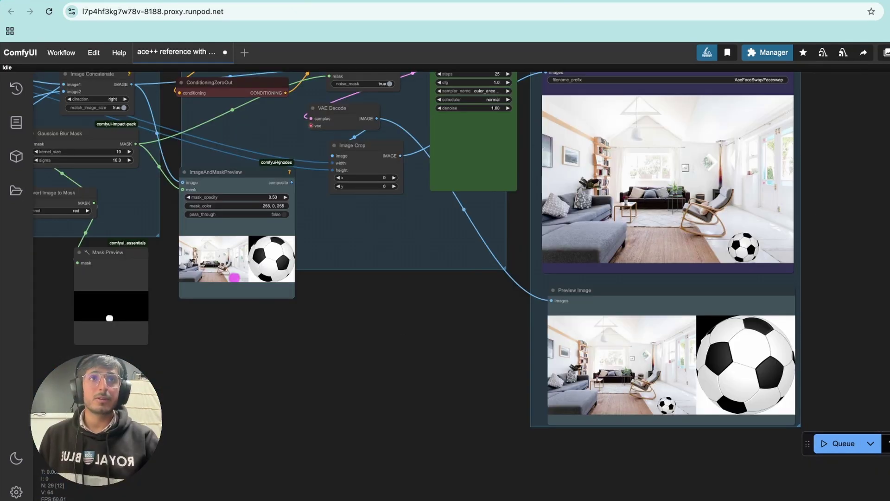
# Mask a chair-shaped area on the floor beside the rocking chair in the living room target image and save the mask.
pyautogui.scroll(5, 779, 221)
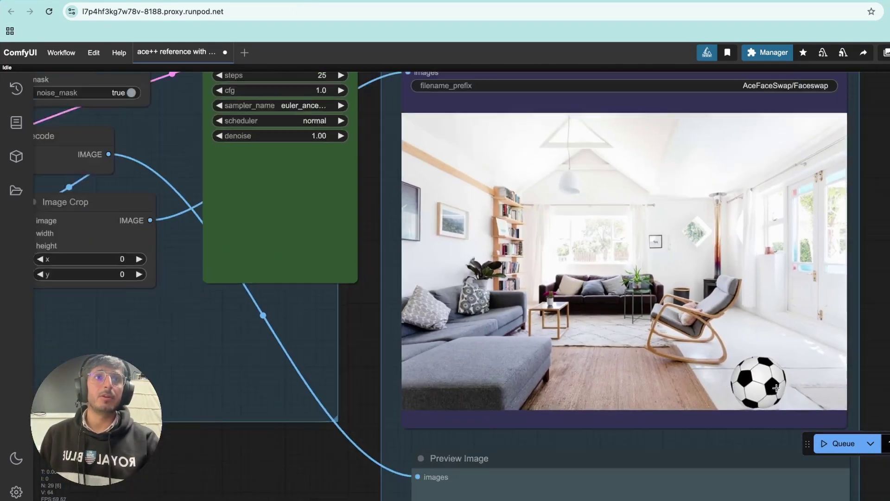
pyautogui.scroll(-2, 741, 357)
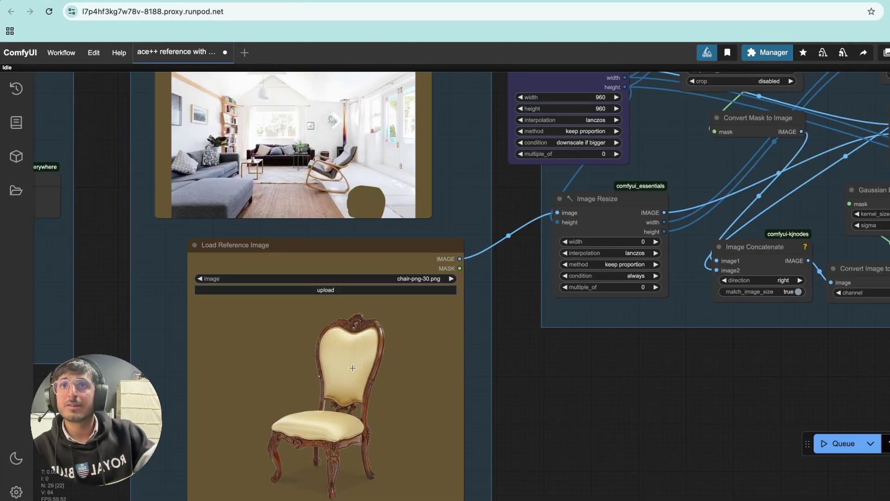
pyautogui.moveTo(302, 95); pyautogui.dragTo(316, 161)
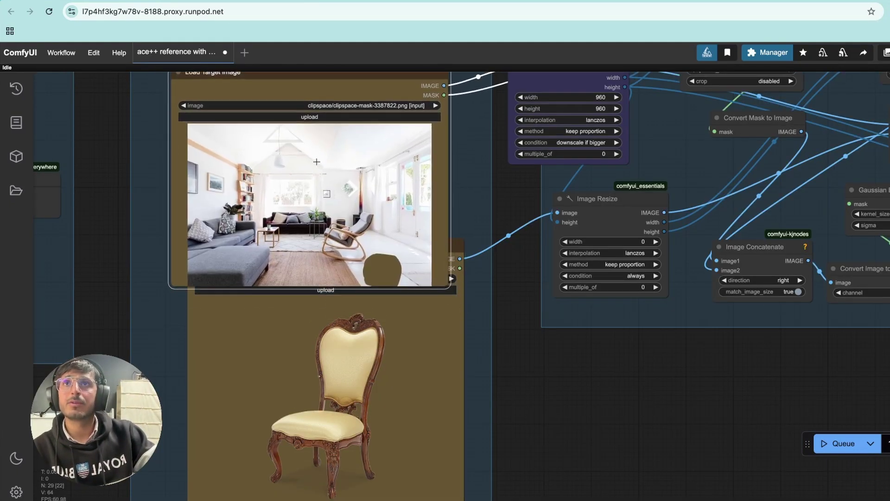
pyautogui.rightClick(317, 161)
pyautogui.click(357, 384)
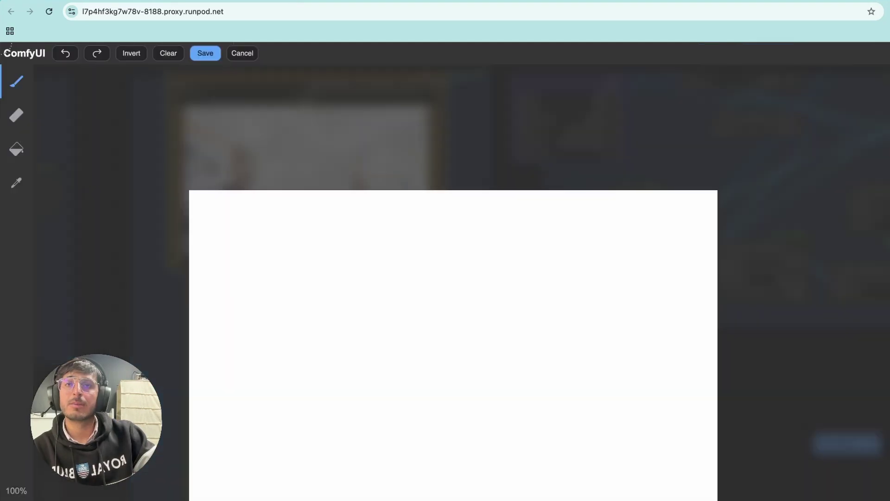
pyautogui.moveTo(628, 403)
pyautogui.mouseDown()
pyautogui.moveTo(613, 480)
pyautogui.moveTo(701, 489)
pyautogui.moveTo(736, 482)
pyautogui.moveTo(745, 349)
pyautogui.moveTo(733, 318)
pyautogui.mouseUp()
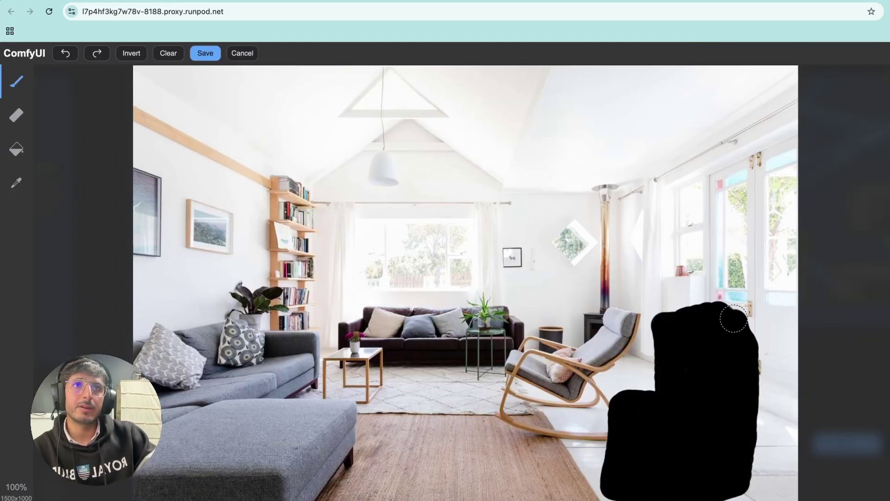
pyautogui.click(204, 54)
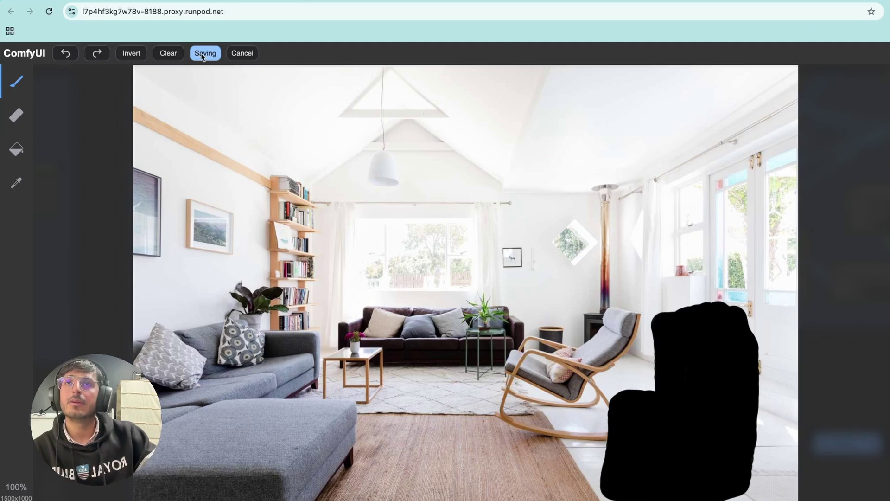
# Examine the generated living room in the Save Image group, checking how the reference chair is placed beside the rocking chair.
pyautogui.scroll(-5, 561, 377)
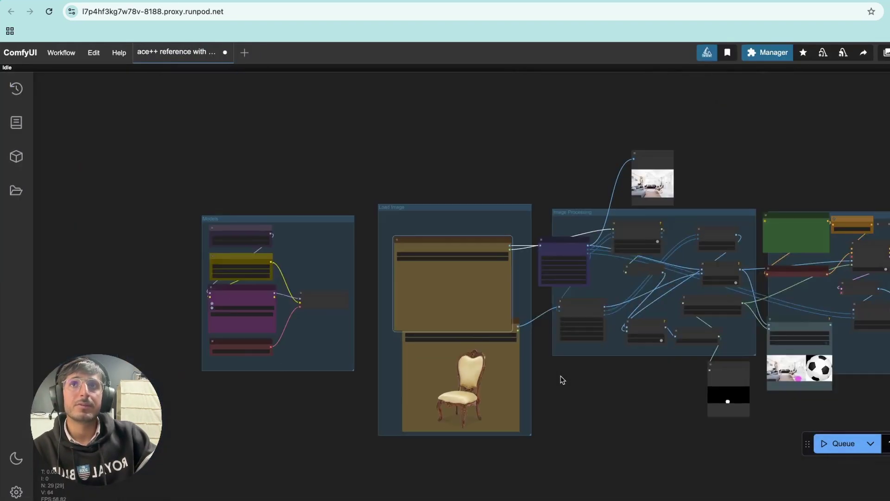
pyautogui.scroll(2, 566, 374)
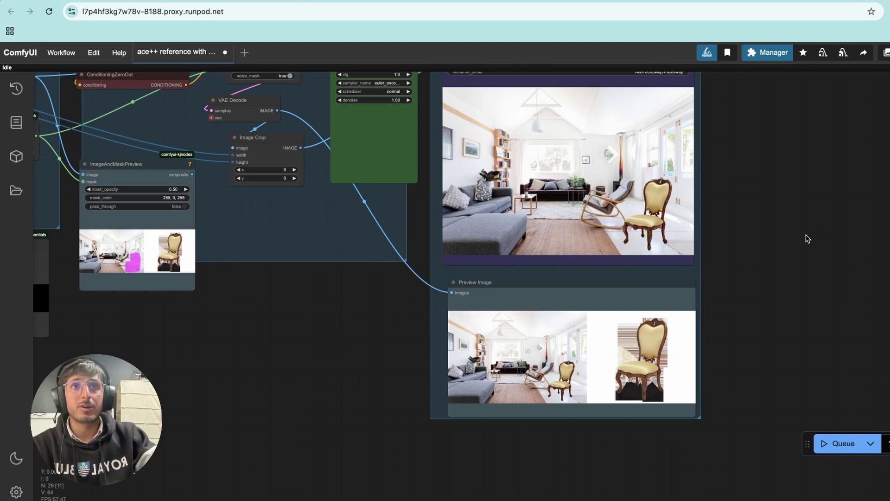
pyautogui.scroll(4, 631, 261)
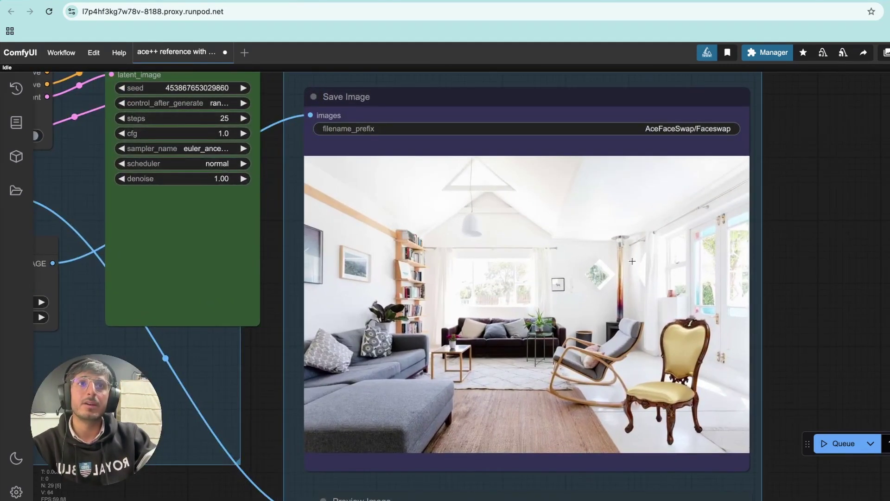
pyautogui.scroll(-3, 854, 149)
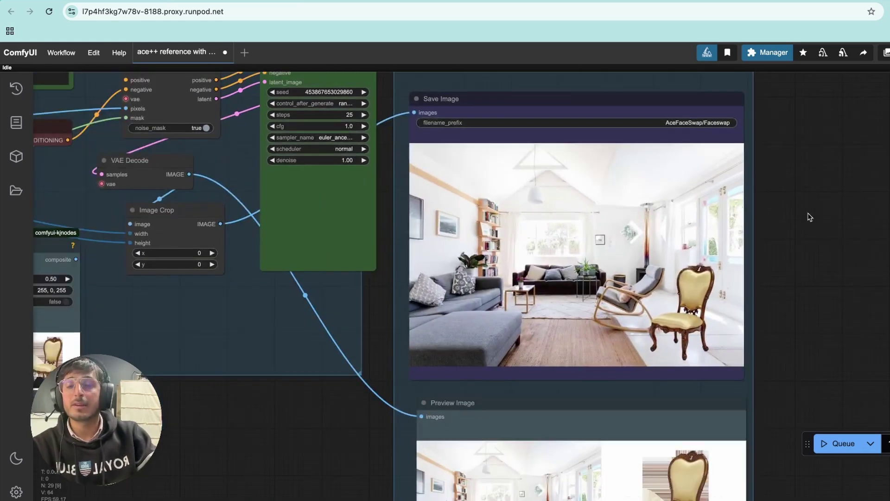
pyautogui.scroll(-2, 809, 217)
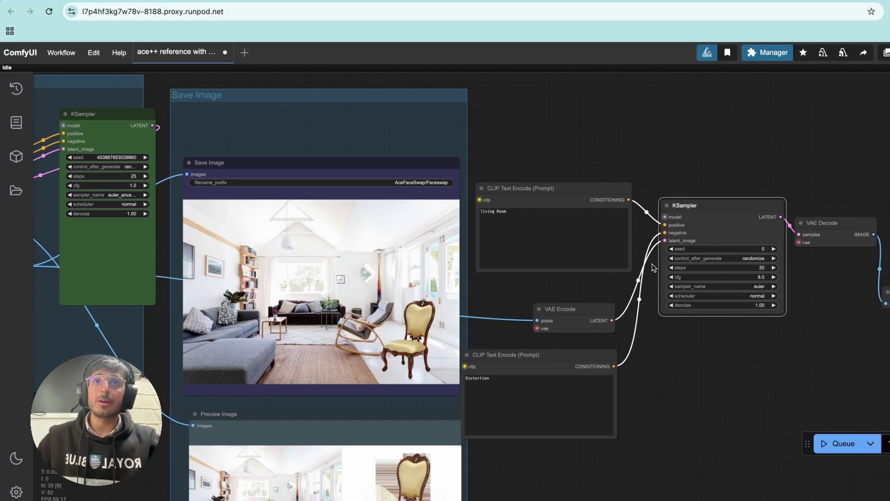
# Tidy the second KSampler, VAE Decode, Preview Image and "living Room" prompt nodes beside the Save Image group, and queue the workflow.
pyautogui.scroll(-3, 653, 268)
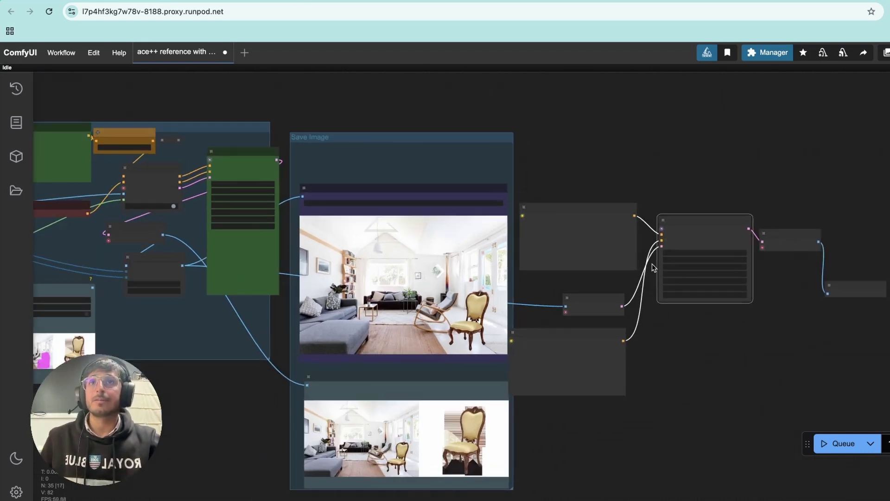
pyautogui.scroll(2, 653, 268)
pyautogui.moveTo(708, 230); pyautogui.dragTo(714, 214)
pyautogui.moveTo(813, 231); pyautogui.dragTo(828, 217)
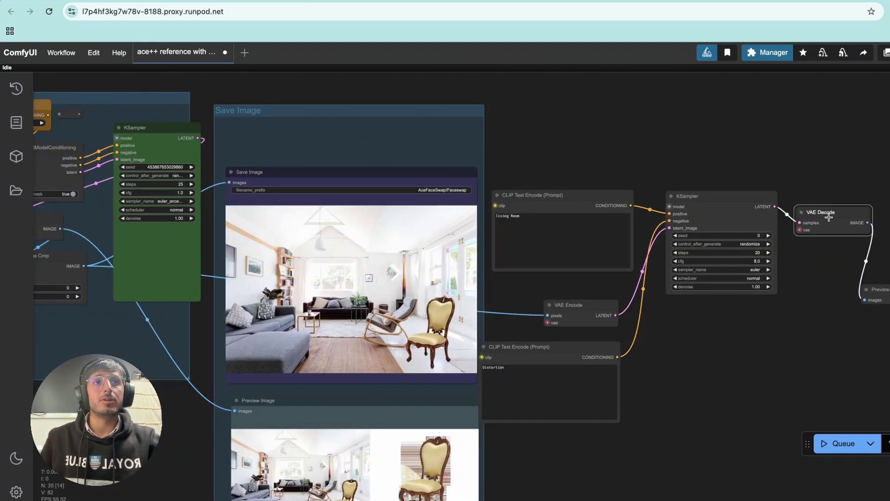
pyautogui.moveTo(877, 289); pyautogui.dragTo(880, 275)
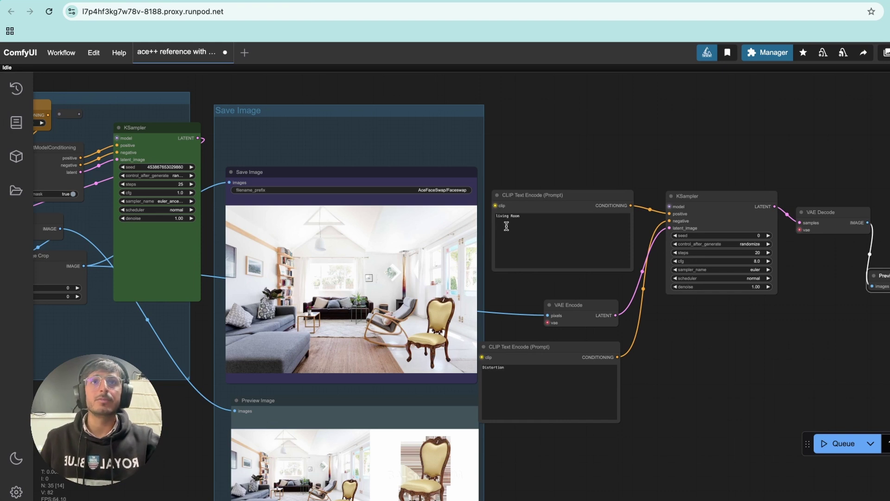
pyautogui.moveTo(531, 195); pyautogui.dragTo(532, 181)
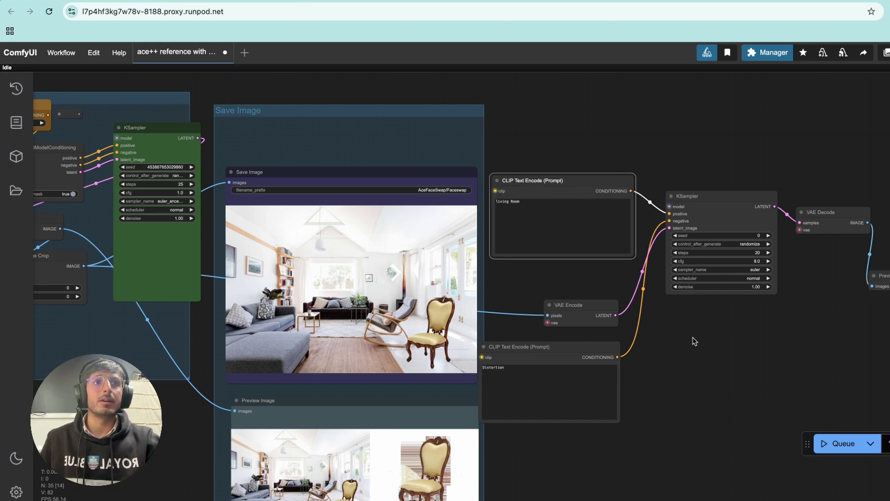
pyautogui.click(842, 451)
# Place the second pass's Preview Image node over the saved living room image and compare the chair's details in both.
pyautogui.moveTo(644, 256); pyautogui.dragTo(253, 251)
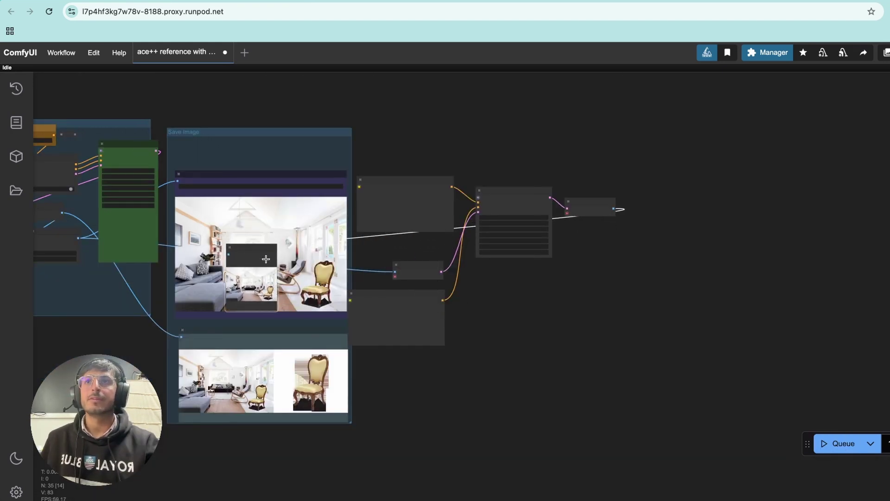
pyautogui.scroll(15, 273, 282)
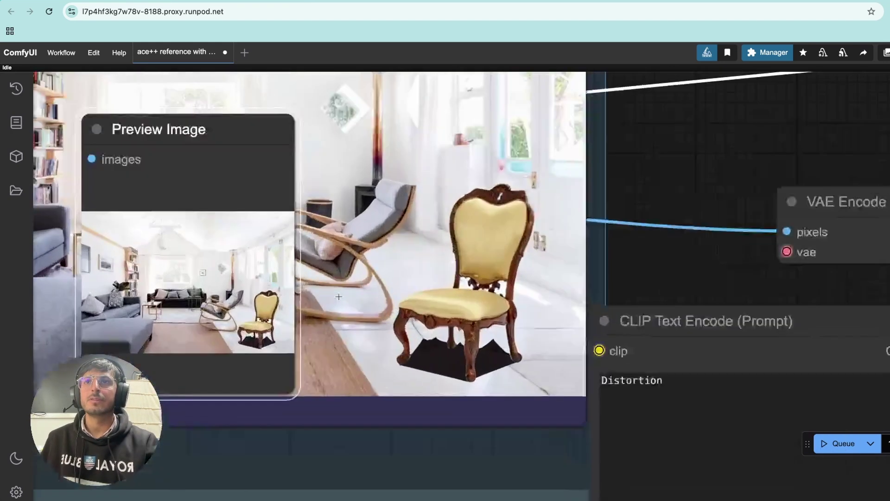
pyautogui.scroll(3, 338, 296)
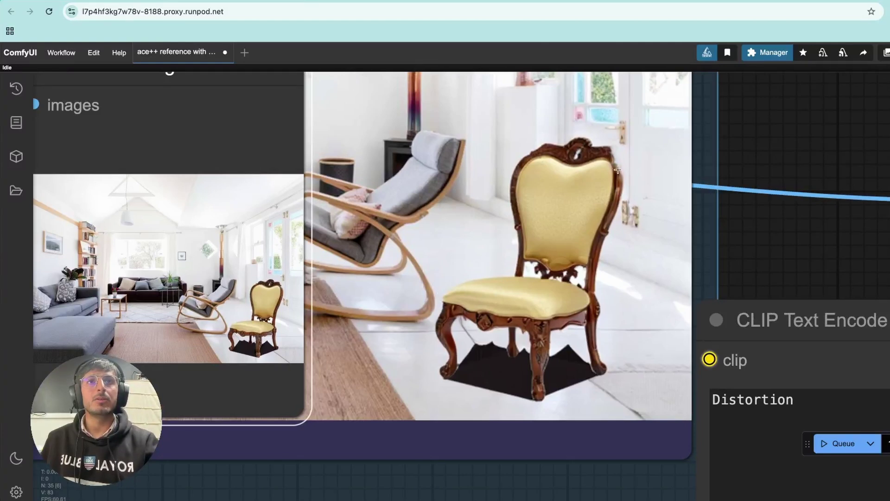
pyautogui.scroll(2, 292, 278)
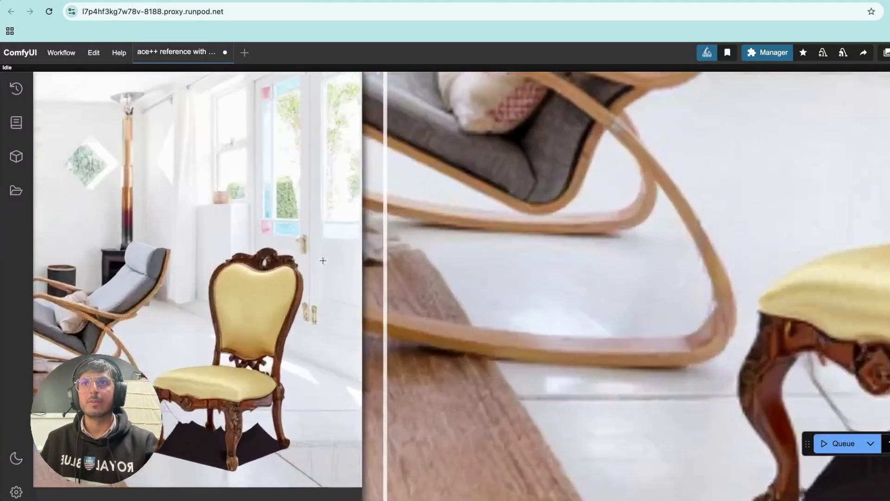
pyautogui.scroll(-8, 510, 259)
# Examine the second KSampler's settings, particularly denoise, together with its prompt and VAE Encode connections.
pyautogui.scroll(10, 763, 205)
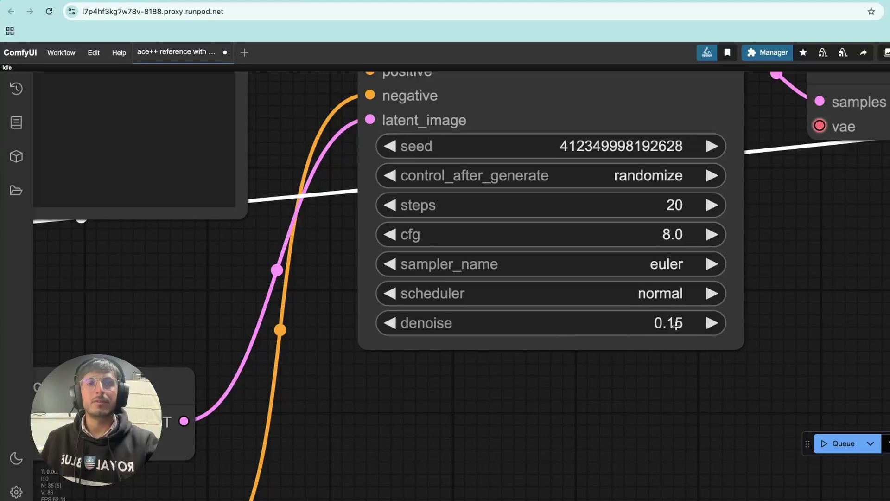
pyautogui.scroll(-4, 678, 325)
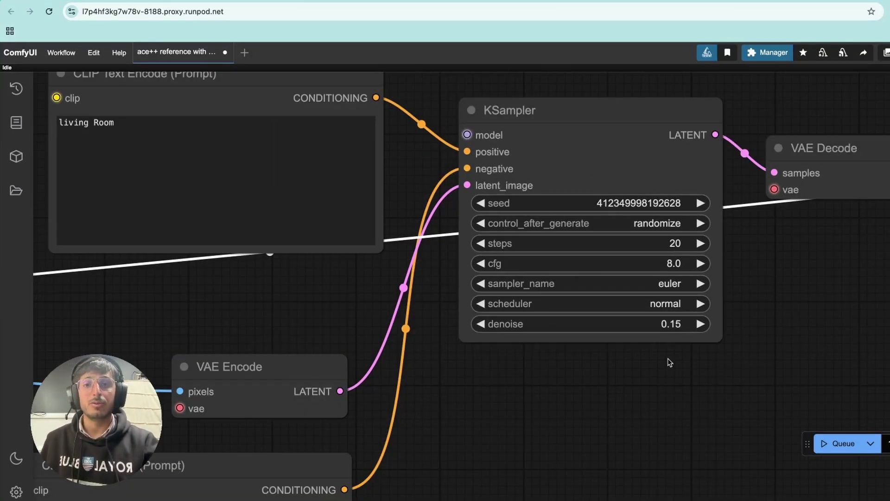
pyautogui.scroll(-10, 669, 363)
pyautogui.scroll(4, 739, 416)
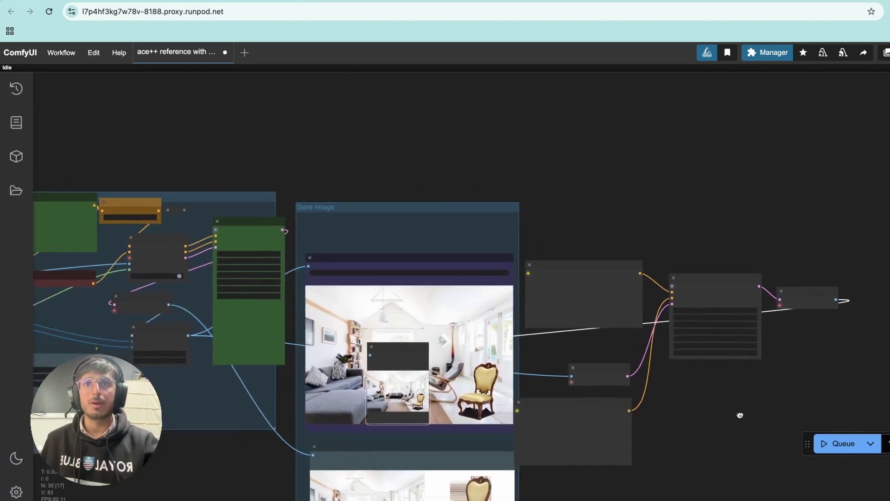
# Move the second pass's Preview Image node off the saved image to the free space beyond the second KSampler.
pyautogui.moveTo(315, 315); pyautogui.dragTo(857, 300)
pyautogui.scroll(4, 808, 330)
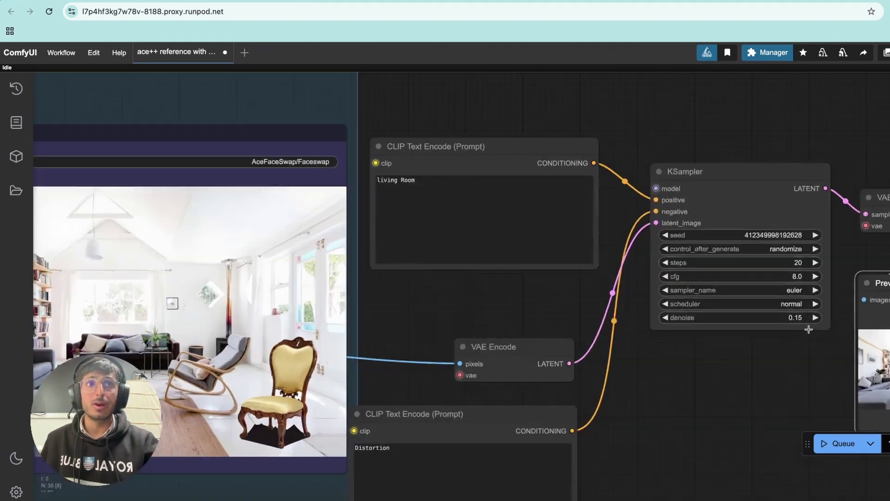
pyautogui.scroll(-4, 805, 327)
pyautogui.scroll(4, 806, 327)
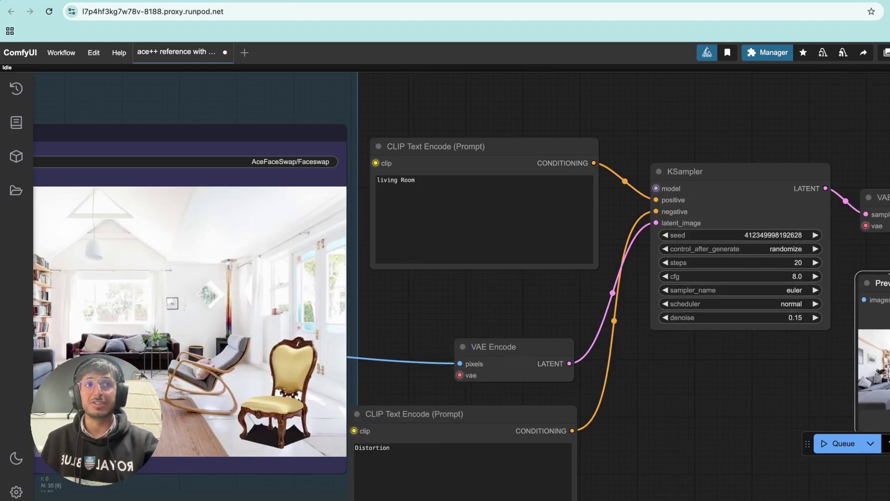
pyautogui.scroll(-5, 811, 345)
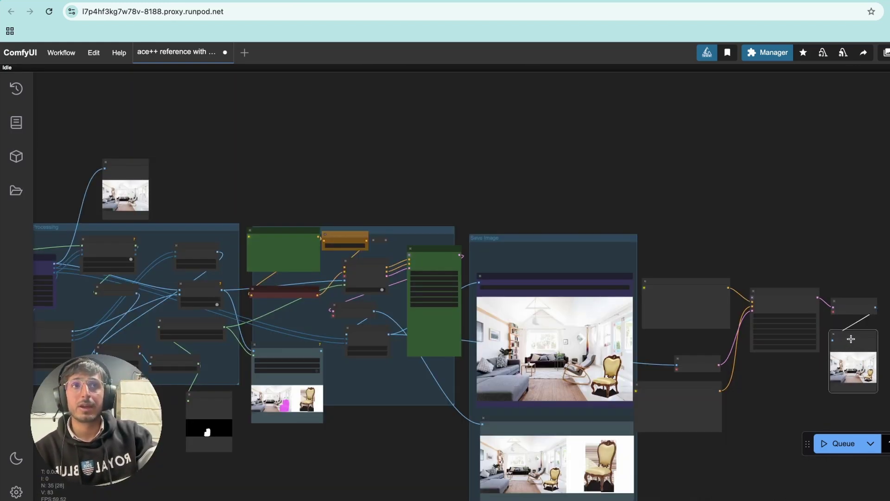
pyautogui.moveTo(851, 339); pyautogui.dragTo(889, 310)
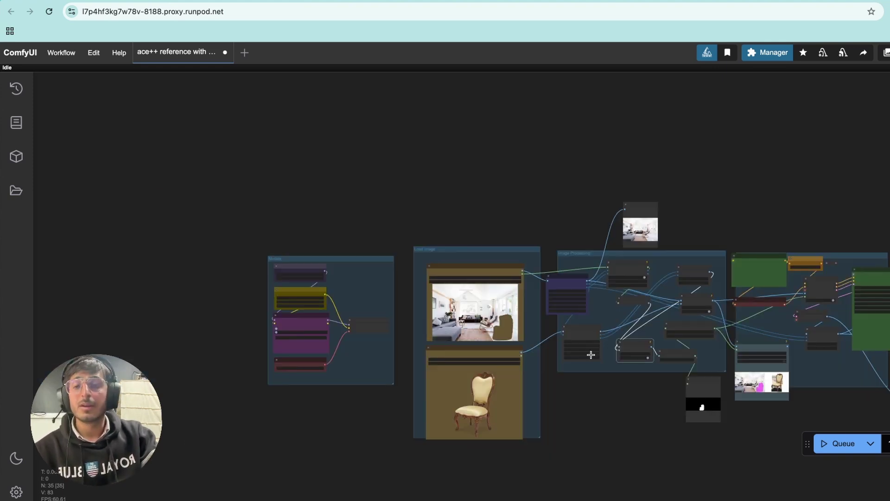
# Trace the target image and mask from the Load Image group through resizing and concatenation to the combined mask preview.
pyautogui.scroll(5, 591, 354)
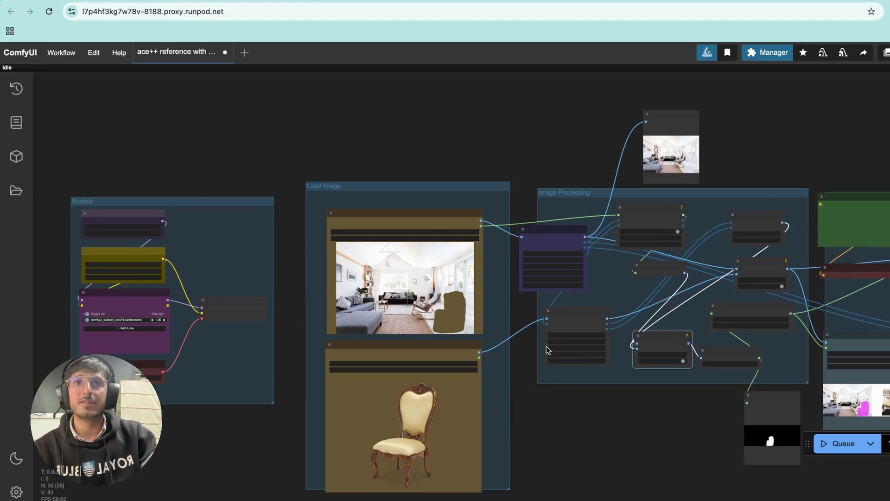
pyautogui.scroll(5, 558, 304)
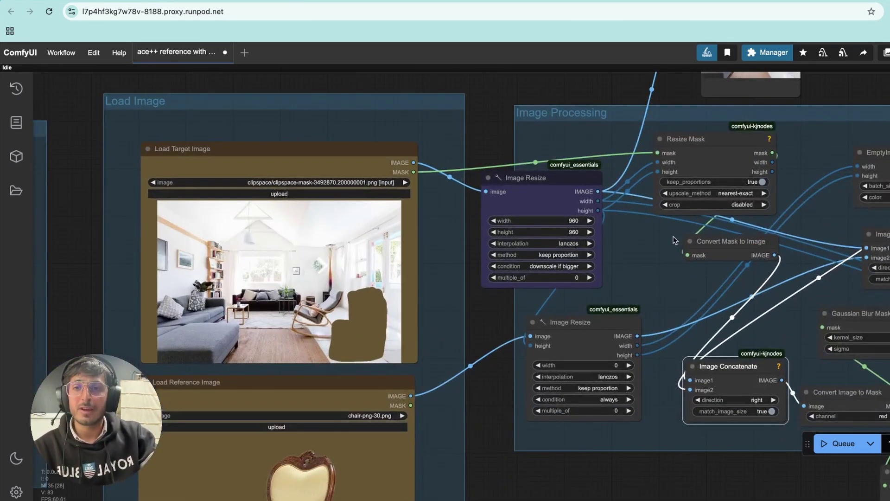
pyautogui.moveTo(747, 375); pyautogui.dragTo(745, 363)
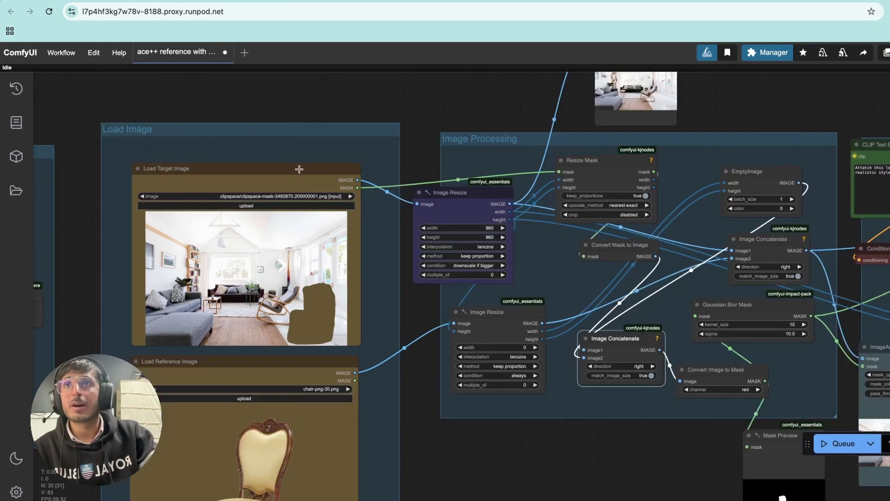
pyautogui.click(299, 169)
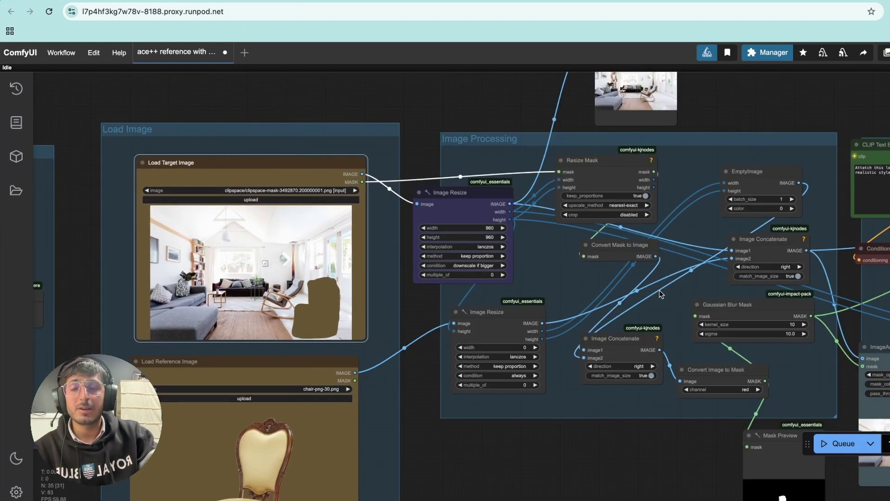
pyautogui.moveTo(825, 395); pyautogui.dragTo(414, 313)
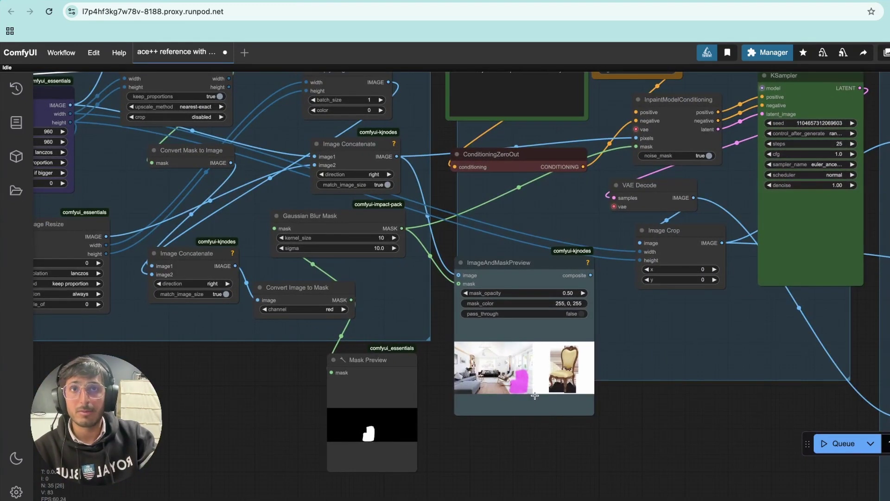
pyautogui.click(534, 395)
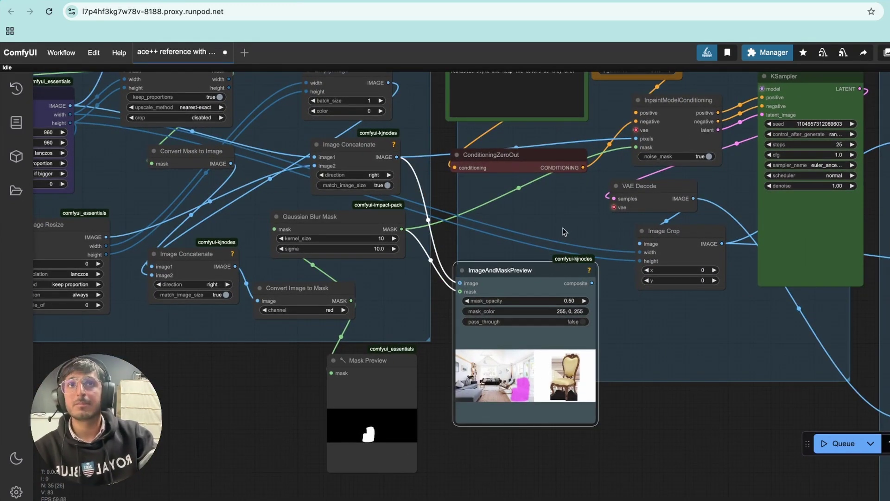
# Examine the InpaintModelConditioning node's connections from the prompt, concatenated image and blurred mask to the first KSampler.
pyautogui.moveTo(571, 227); pyautogui.dragTo(415, 425)
pyautogui.scroll(2, 415, 425)
pyautogui.click(541, 287)
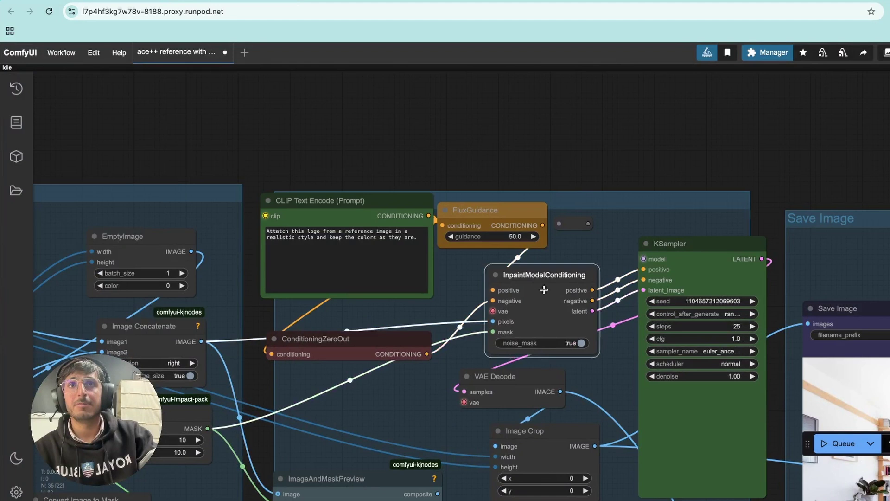
pyautogui.moveTo(543, 290); pyautogui.dragTo(538, 273)
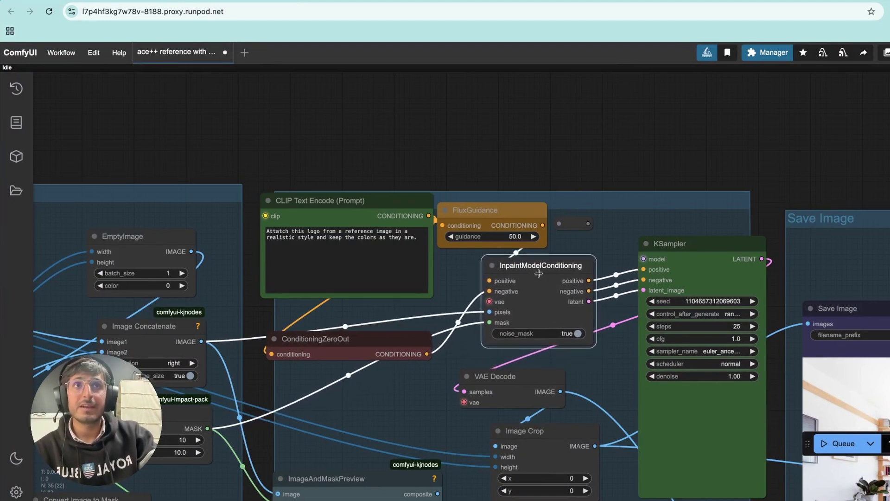
pyautogui.scroll(-3, 708, 316)
pyautogui.scroll(1, 708, 316)
pyautogui.scroll(-2, 708, 317)
pyautogui.scroll(3, 708, 317)
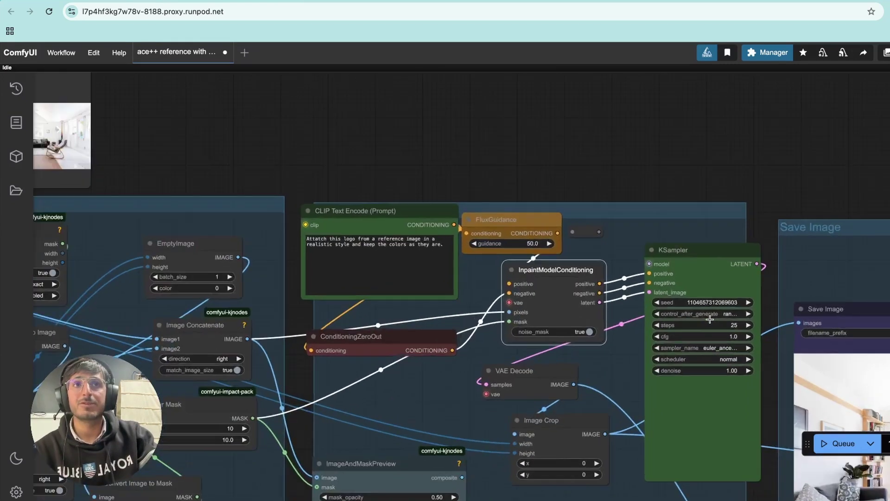
# Examine the first KSampler's inputs and sampling settings and follow its output to the side-by-side Preview Image.
pyautogui.scroll(-1, 631, 323)
pyautogui.moveTo(612, 330); pyautogui.dragTo(441, 240)
pyautogui.scroll(-1, 441, 240)
pyautogui.scroll(1, 441, 240)
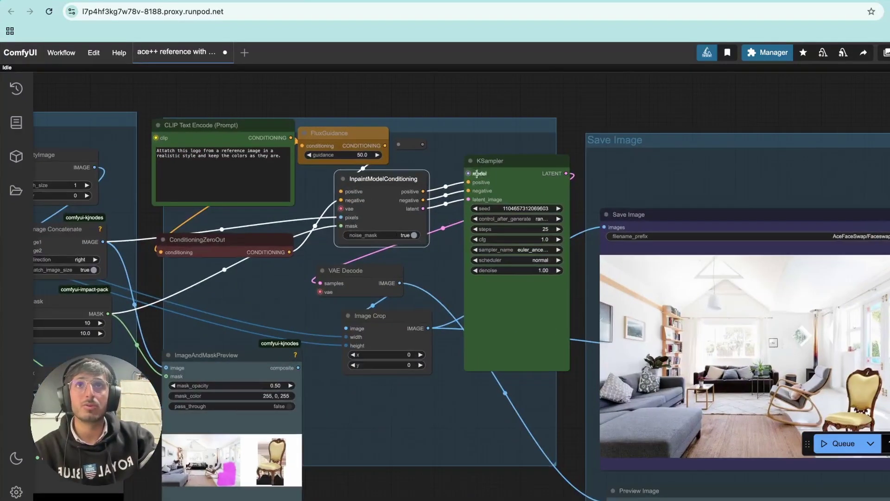
pyautogui.moveTo(511, 172); pyautogui.dragTo(506, 172)
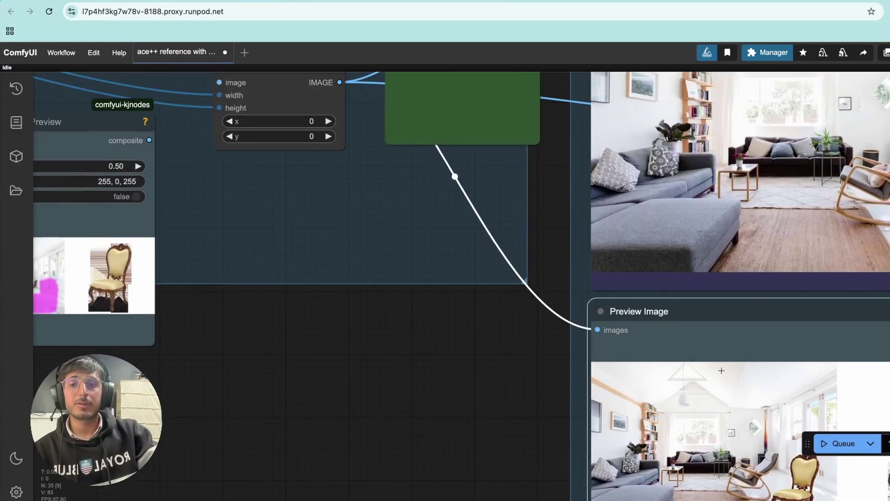
# Shift the side-by-side Preview Image node slightly beneath the saved image in the Save Image group.
pyautogui.scroll(-4, 721, 369)
pyautogui.scroll(3, 720, 333)
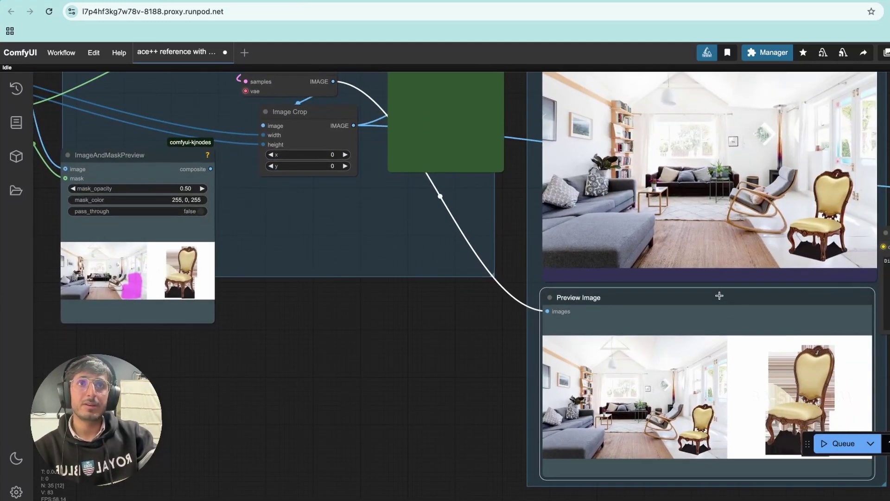
pyautogui.click(691, 292)
pyautogui.moveTo(691, 293); pyautogui.dragTo(703, 300)
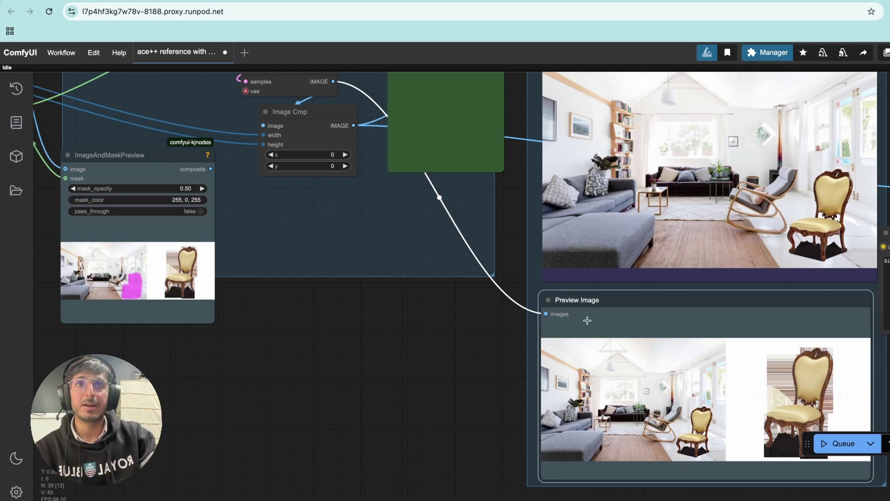
# Move the Image Crop node below VAE Decode slightly closer to the first KSampler.
pyautogui.scroll(-3, 360, 162)
pyautogui.scroll(3, 459, 325)
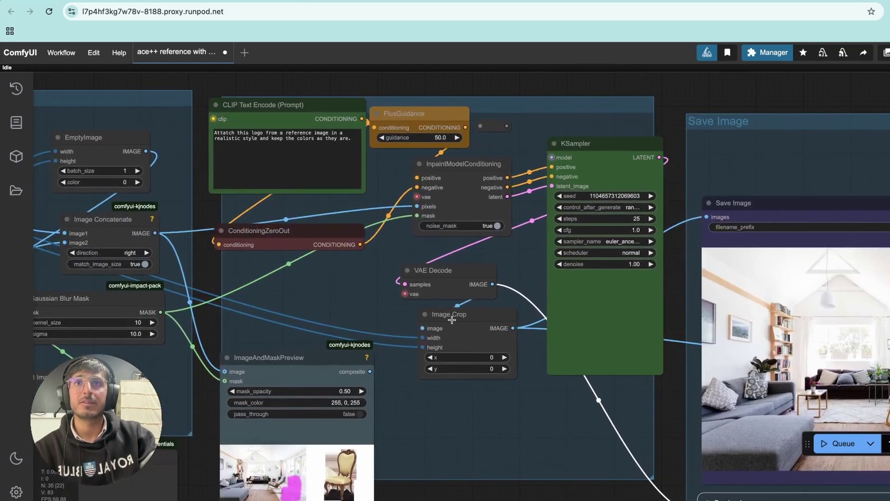
pyautogui.click(462, 328)
pyautogui.moveTo(462, 328); pyautogui.dragTo(477, 334)
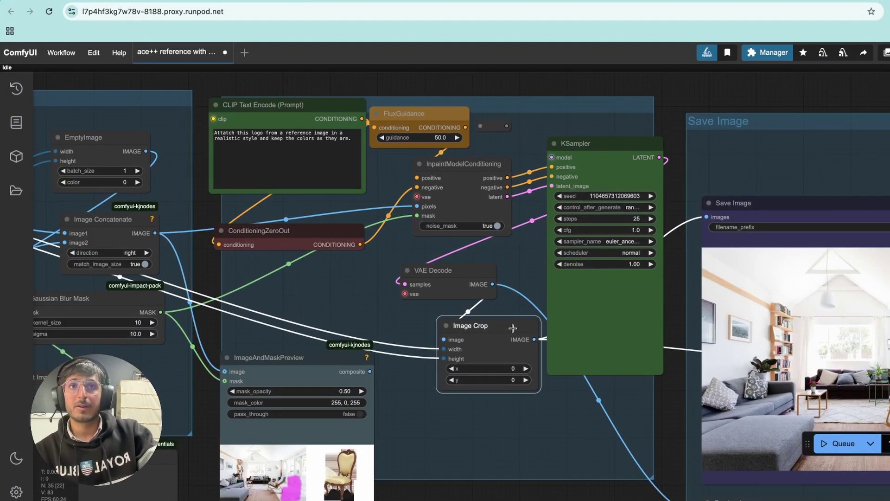
# Follow the Image Crop output to the Save Image node and examine the cropped room image and its link to the second pass.
pyautogui.scroll(1, 848, 321)
pyautogui.moveTo(848, 321); pyautogui.dragTo(423, 215)
pyautogui.scroll(-2, 425, 212)
pyautogui.moveTo(443, 124)
pyautogui.mouseDown()
pyautogui.moveTo(470, 117)
pyautogui.moveTo(444, 120)
pyautogui.mouseUp()
pyautogui.scroll(-4, 402, 216)
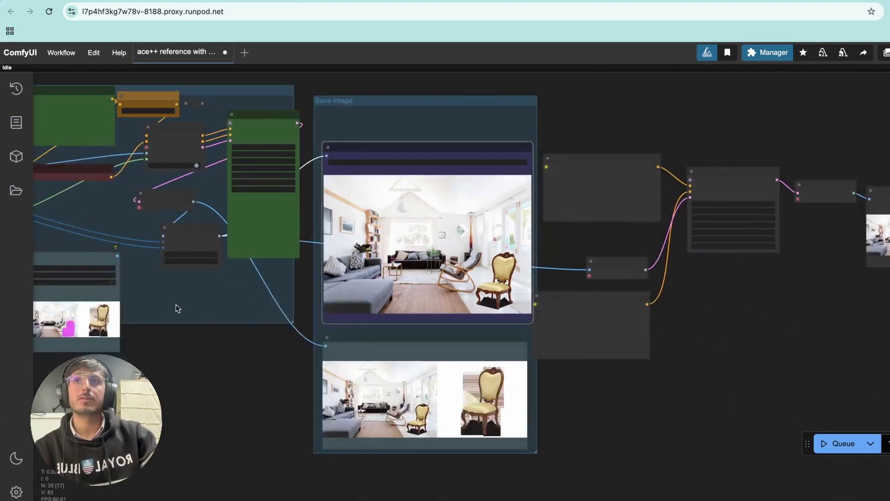
# Return to the Load Image and Image Processing groups and review how the target and reference images feed the resizing and concatenation nodes.
pyautogui.scroll(1, 177, 305)
pyautogui.moveTo(177, 305); pyautogui.dragTo(541, 392)
pyautogui.scroll(1, 538, 389)
pyautogui.moveTo(282, 350); pyautogui.dragTo(636, 345)
pyautogui.scroll(-1, 636, 344)
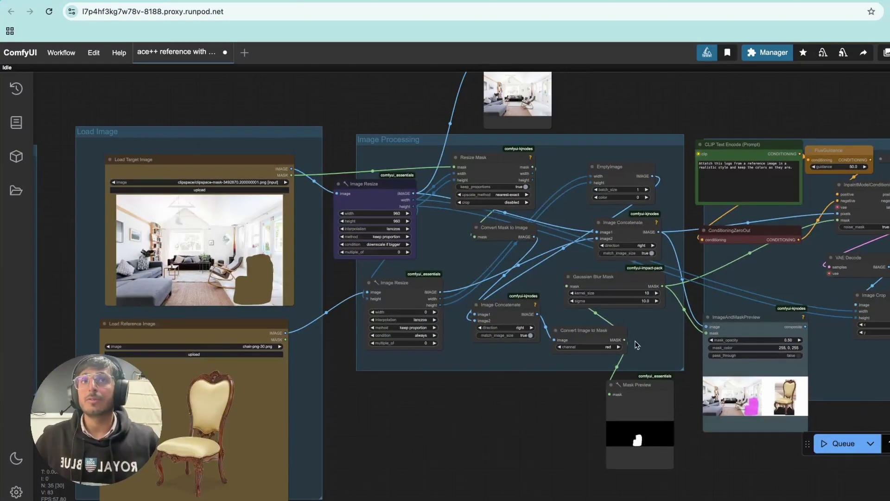